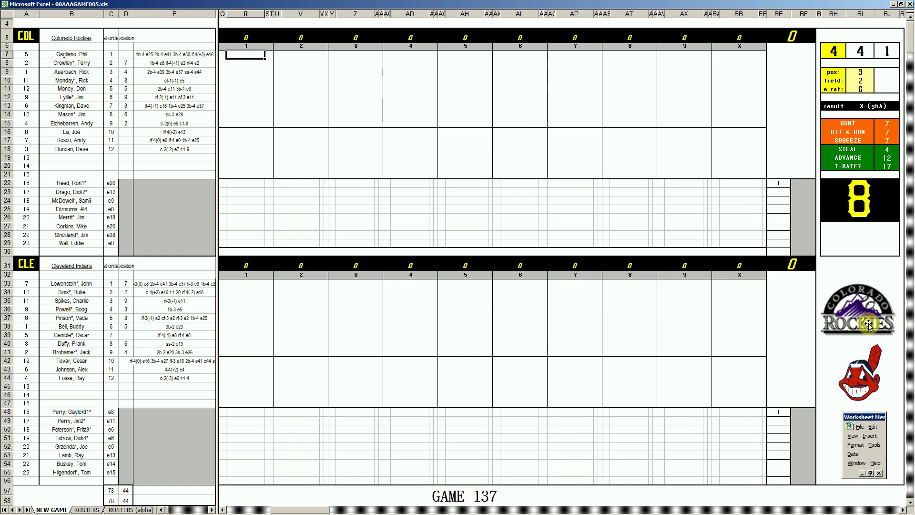
# - Check the 1980 stats workbook's standings, then return to the Game 137 scoresheet
pyautogui.moveTo(157, 509)
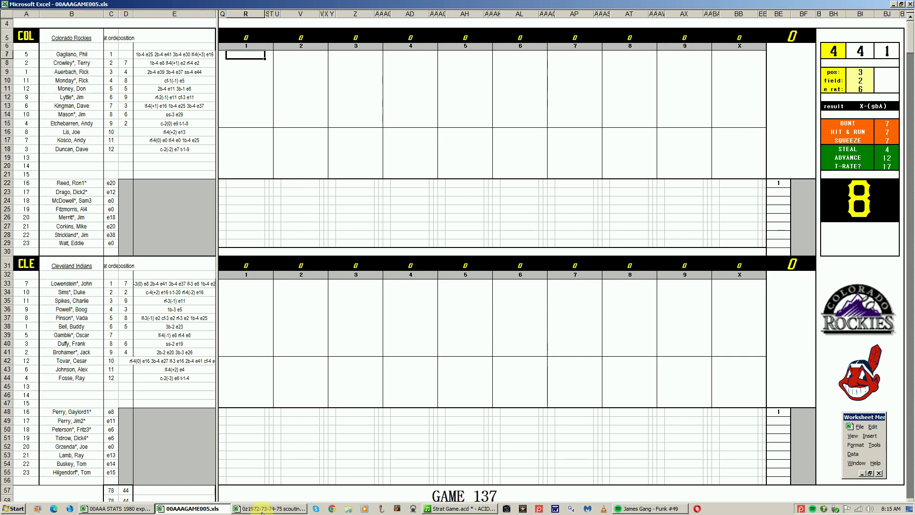
pyautogui.moveTo(227, 512)
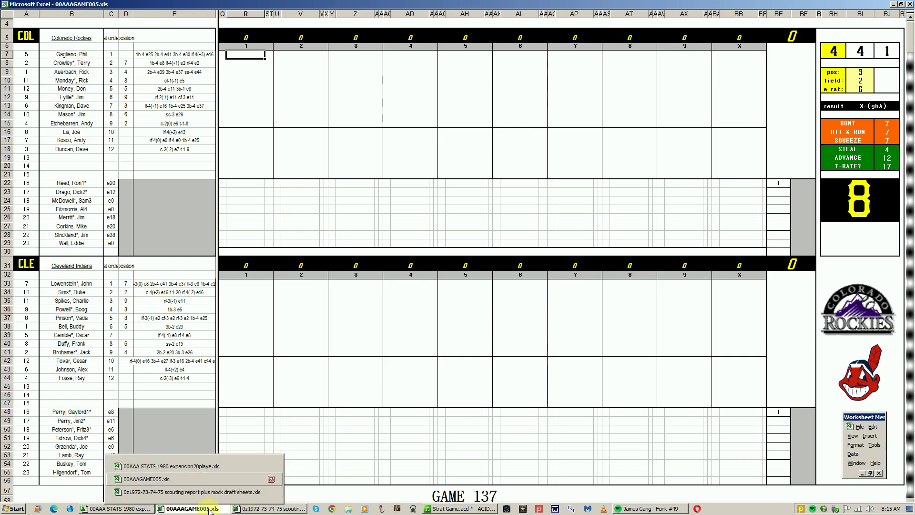
pyautogui.click(121, 511)
pyautogui.click(157, 466)
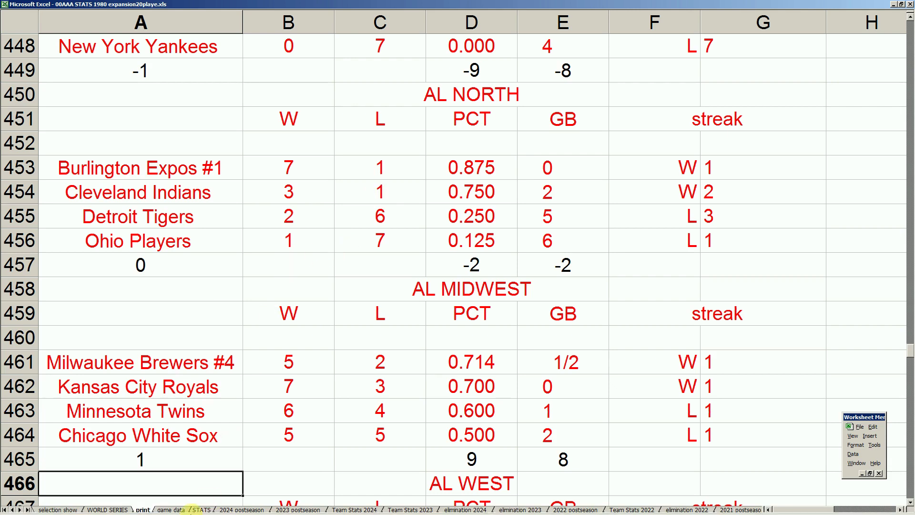
pyautogui.click(195, 509)
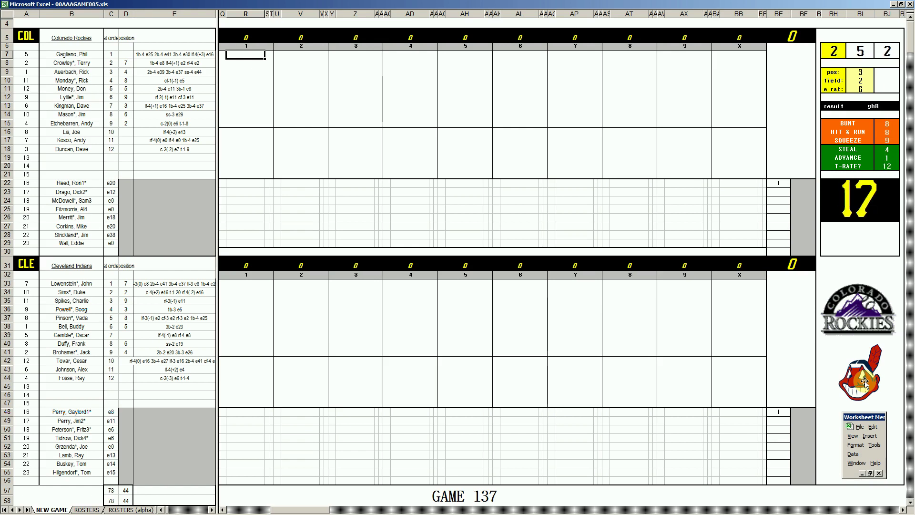
# - Record k, 2 and 1 for the first three Rockies batters and mark the first-inning run
pyautogui.write('k')
pyautogui.press('Return')
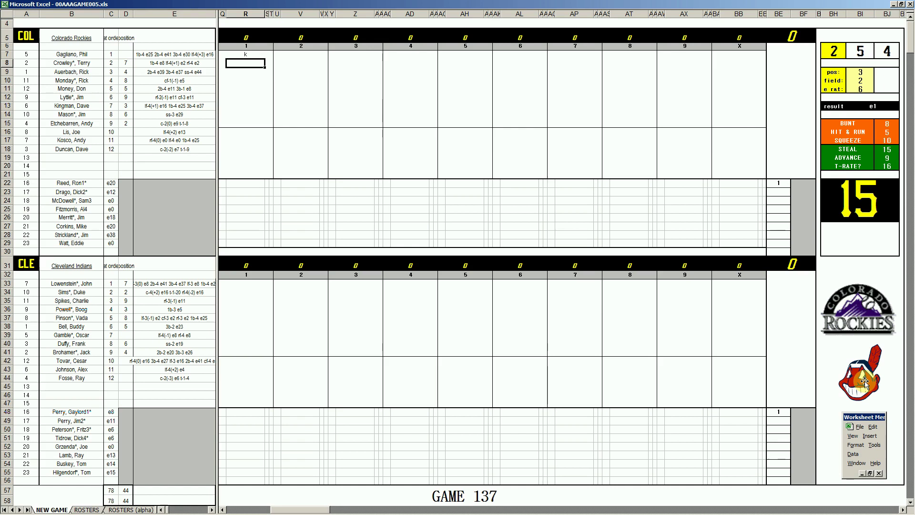
pyautogui.write('2')
pyautogui.press('Return')
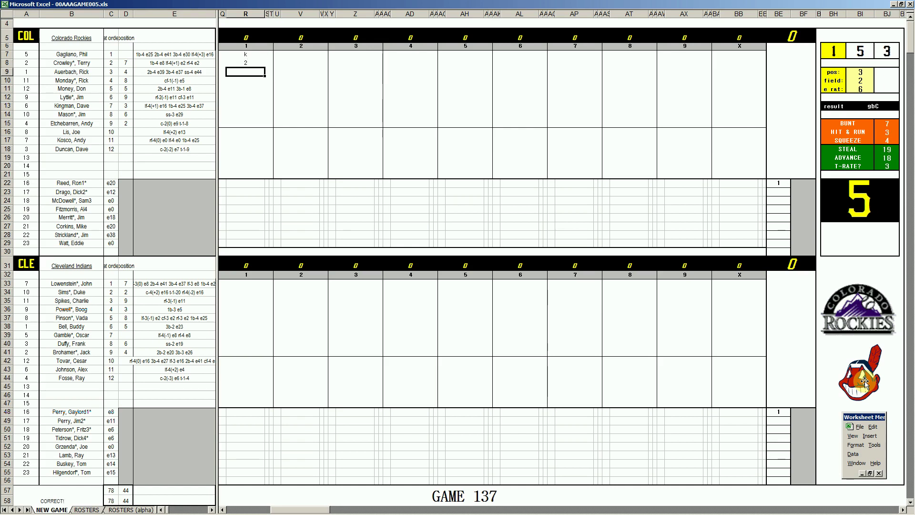
pyautogui.write('1')
pyautogui.press('Return')
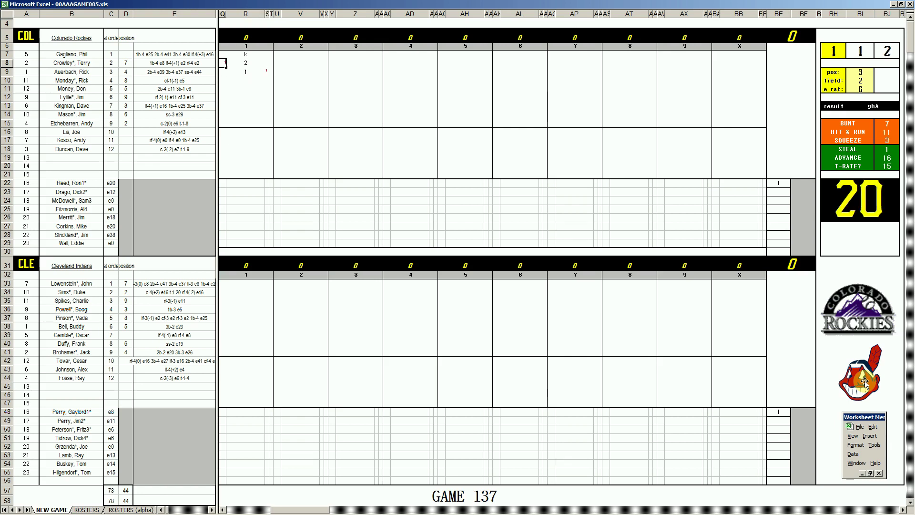
pyautogui.write('1')
pyautogui.press('Return')
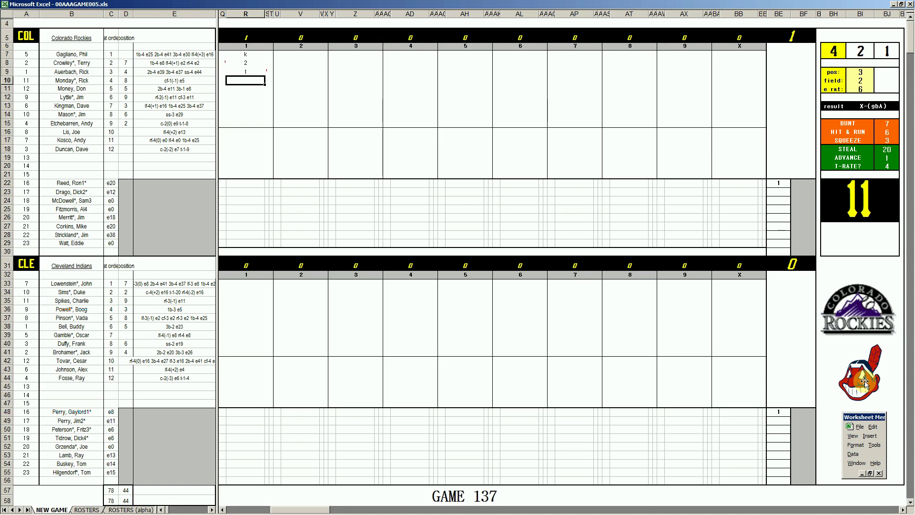
# - Set the dice panel's pos, field and e rat to 7, 3 and 8
pyautogui.click(864, 381)
pyautogui.write('7')
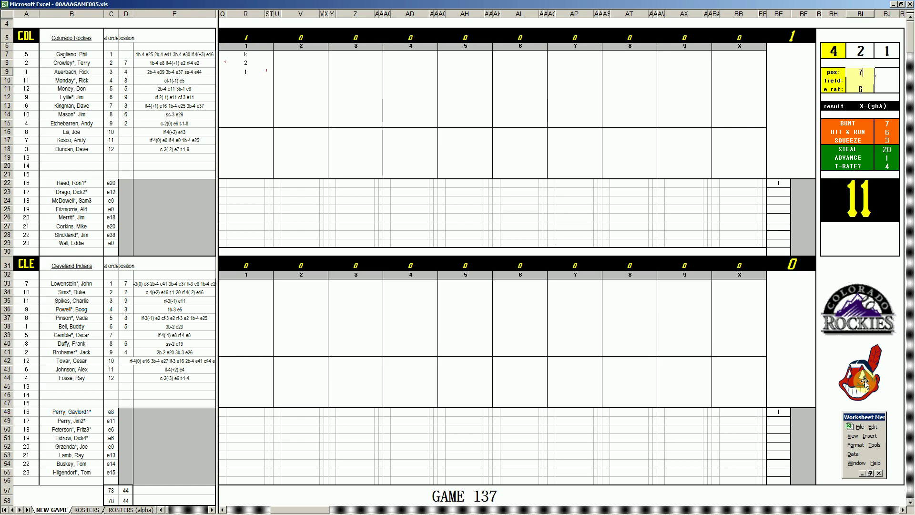
pyautogui.press('Return')
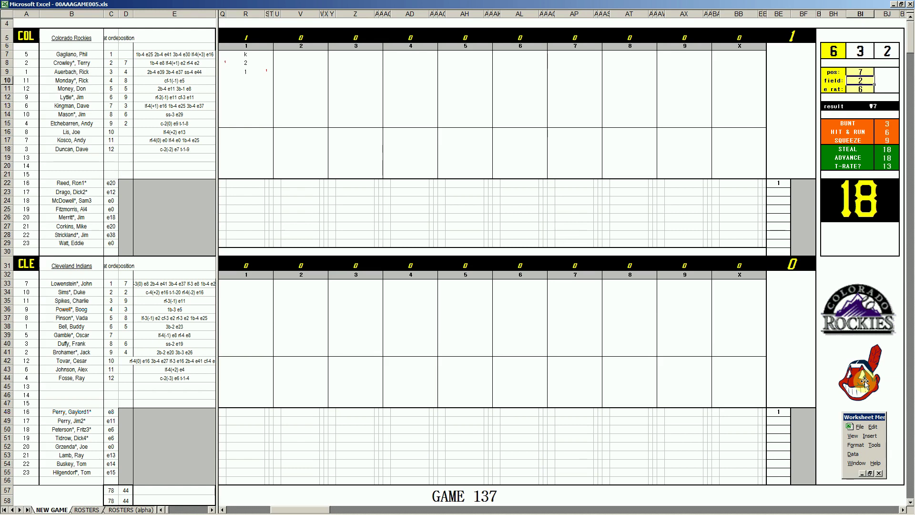
pyautogui.write('3')
pyautogui.press('Return')
pyautogui.write('8')
pyautogui.press('Return')
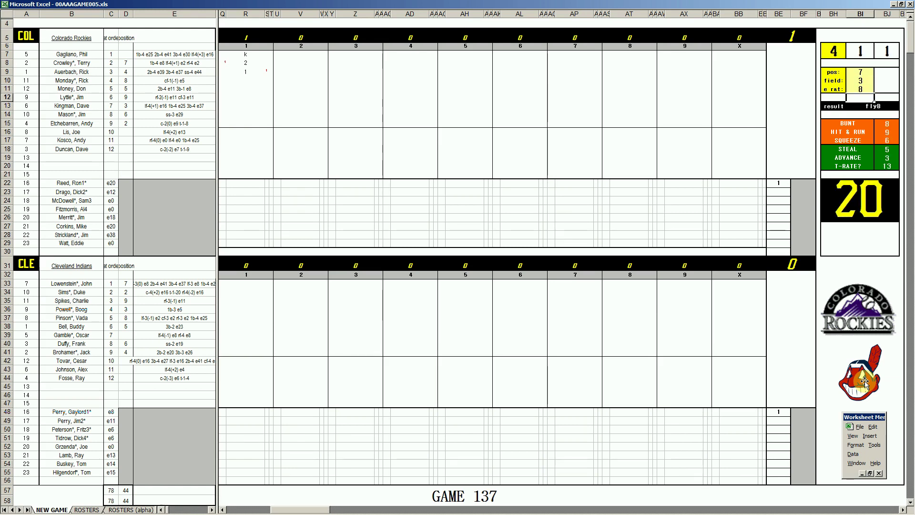
# - Enter 7 for the fourth Rockies batter and k for the fifth
pyautogui.click(245, 80)
pyautogui.write('7')
pyautogui.press('Return')
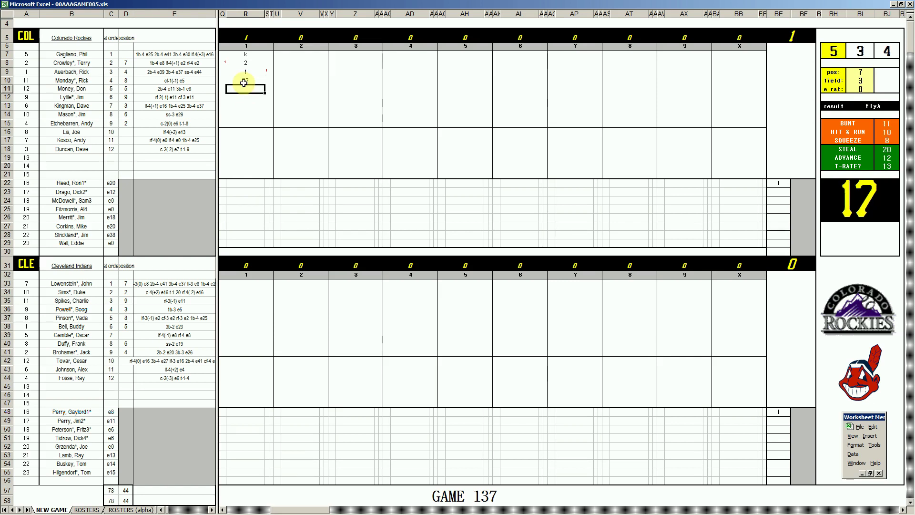
pyautogui.write('k')
# - Enter #43 and the next result for Cleveland's first two batters in inning 1
pyautogui.click(245, 284)
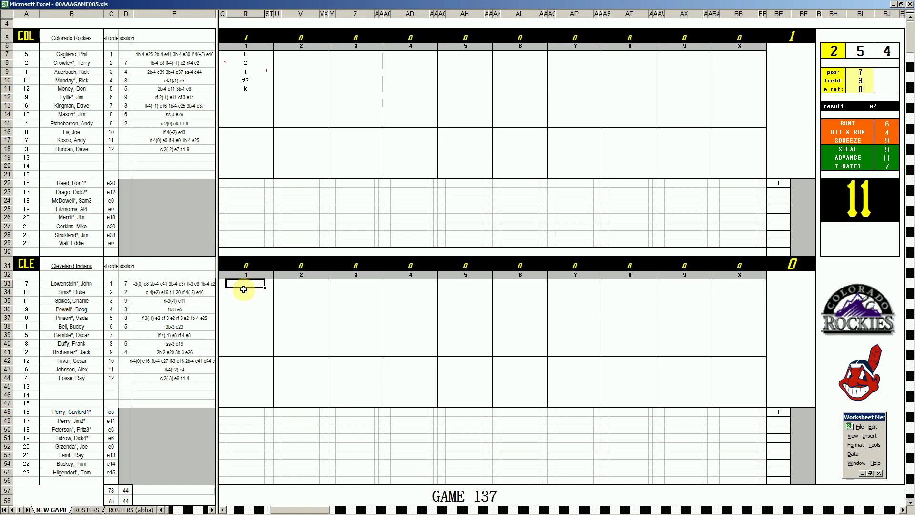
pyautogui.write('#43')
pyautogui.press('Return')
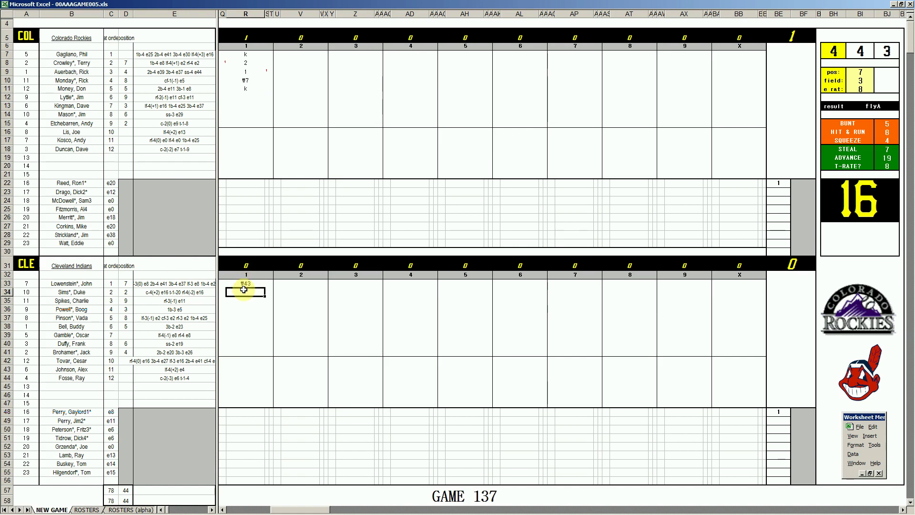
pyautogui.write('5')
pyautogui.press('Return')
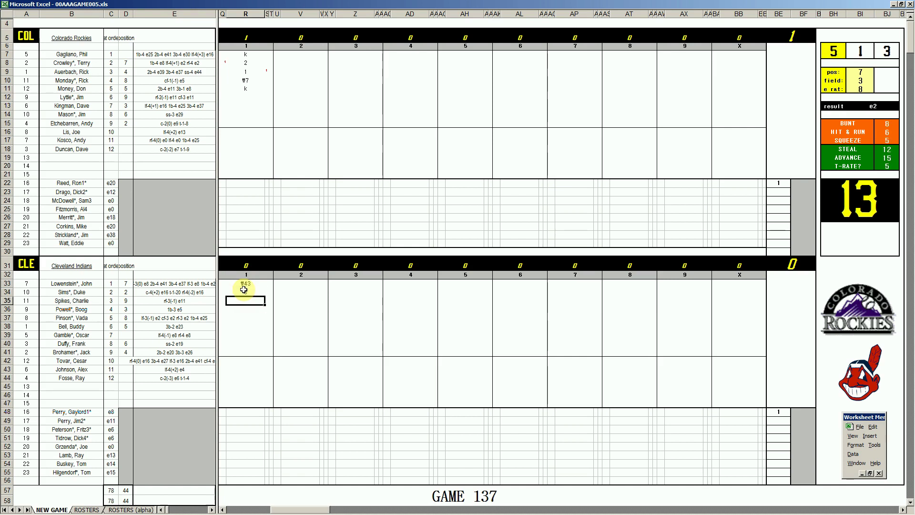
# - Set pos 8, field 1 and e rat 5 in the dice panel
pyautogui.press('Tab')
pyautogui.write('8')
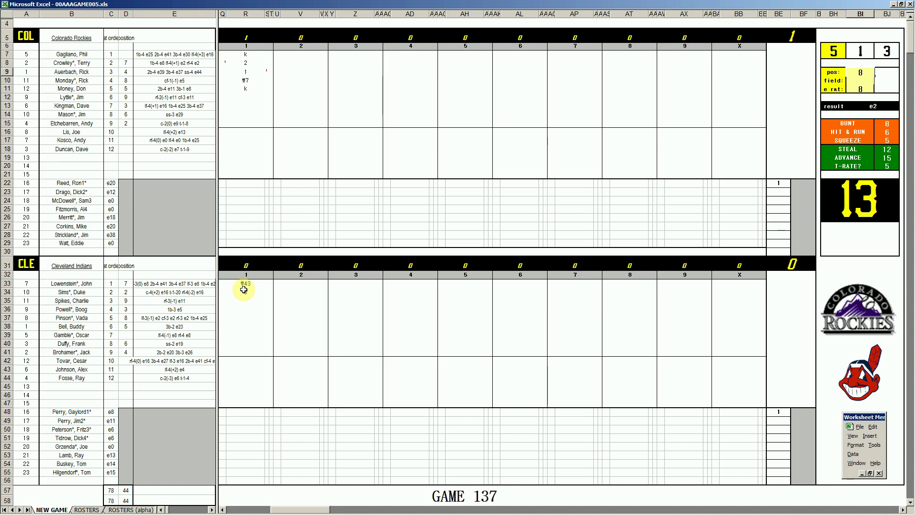
pyautogui.press('Return')
pyautogui.write('1')
pyautogui.press('Return')
pyautogui.write('5')
pyautogui.press('Return')
# - Move past the third batter's result and enter #64 for the fourth batter
pyautogui.click(245, 301)
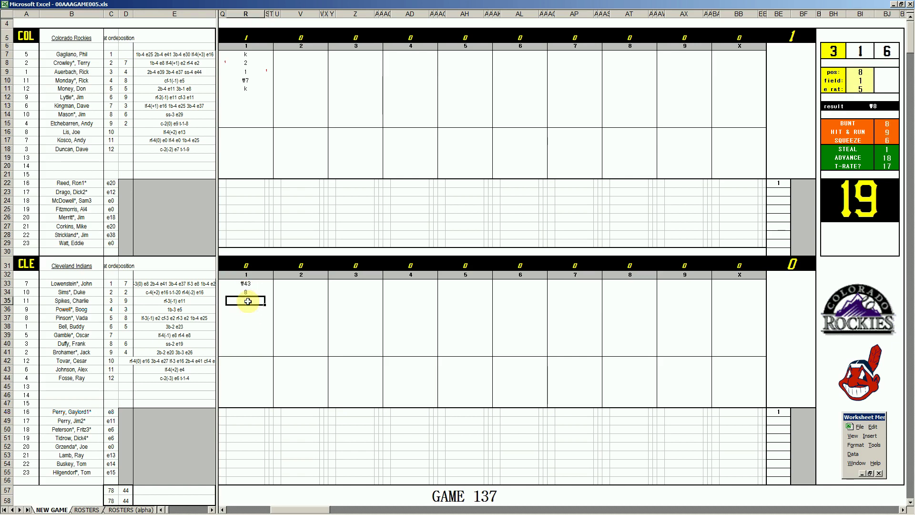
pyautogui.press('Return')
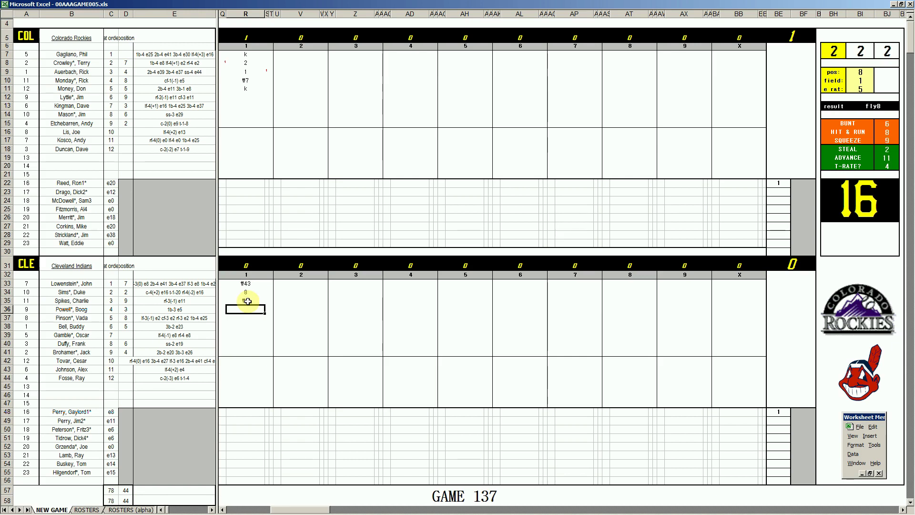
pyautogui.write('#64')
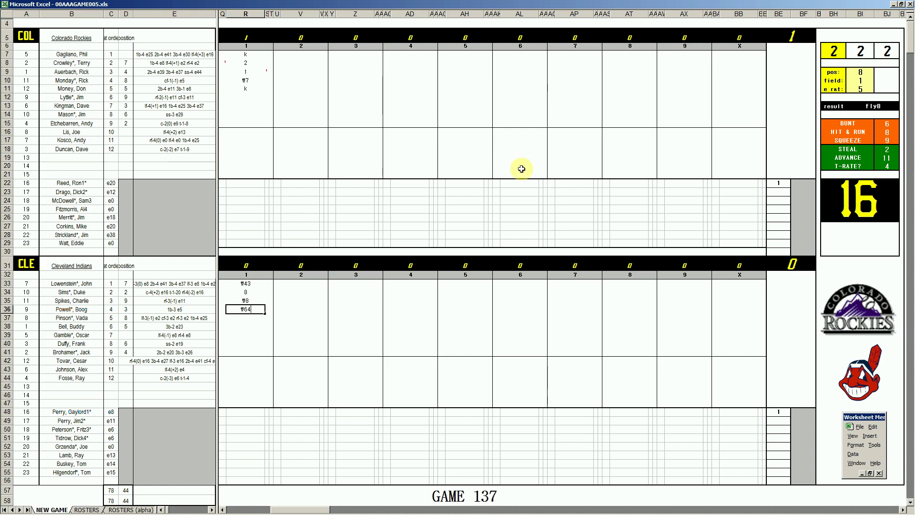
# - Start the Rockies' second inning with #9 for the leadoff batter
pyautogui.click(293, 96)
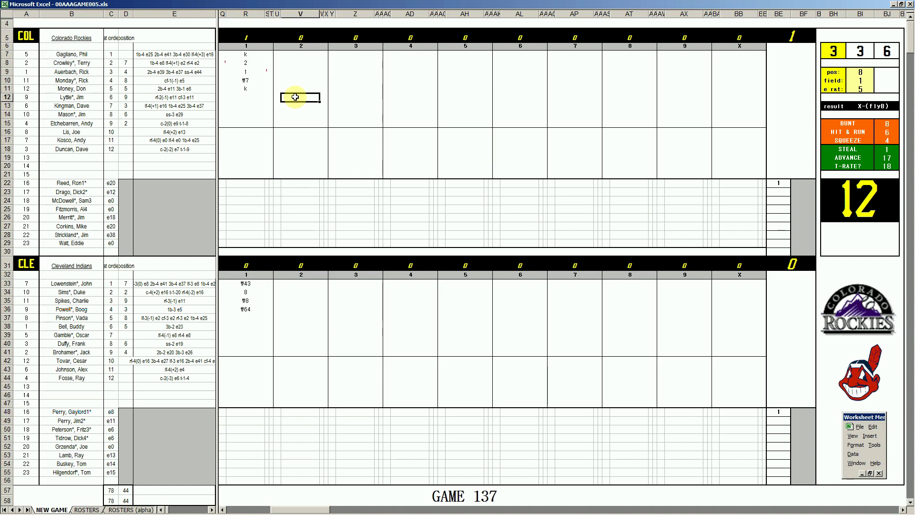
pyautogui.write('#9')
pyautogui.press('Return')
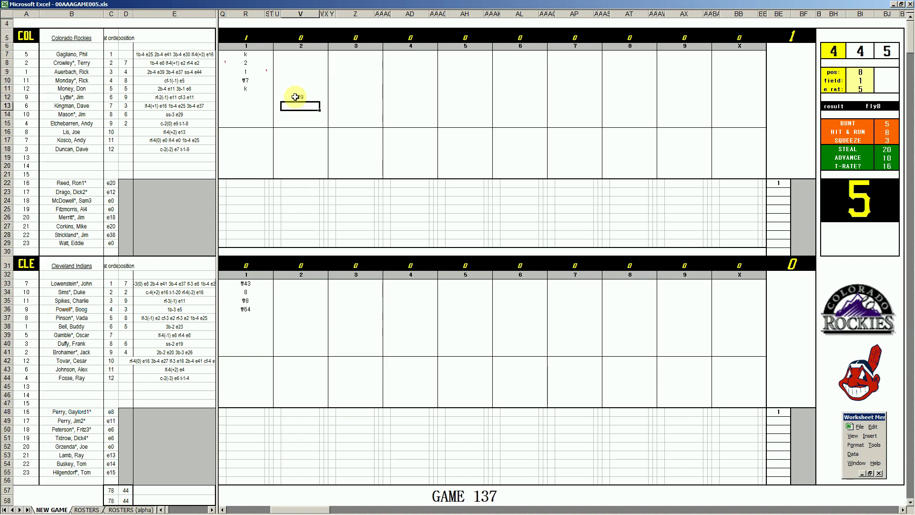
# - Set pos 4, field 2 and e rat 20 in the dice panel
pyautogui.write('4')
pyautogui.press('Return')
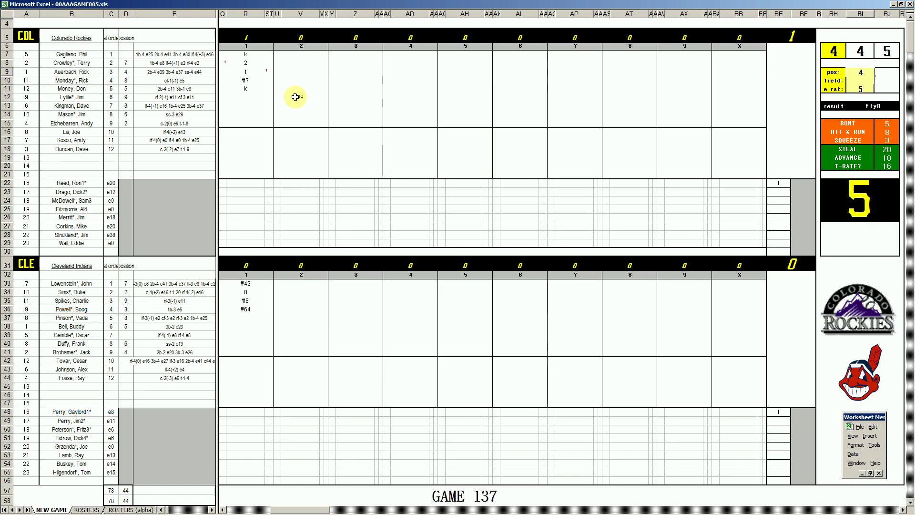
pyautogui.press('Return')
pyautogui.write('2')
pyautogui.press('Return')
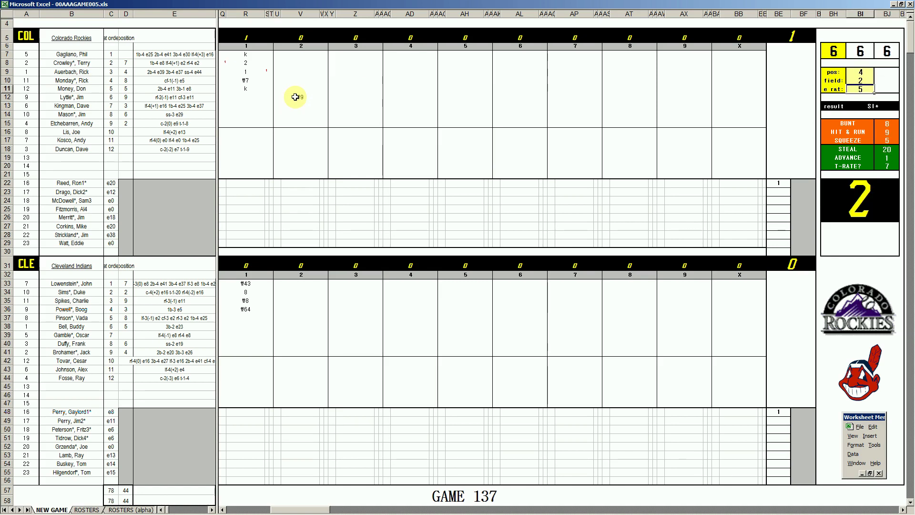
pyautogui.write('20')
pyautogui.press('Return')
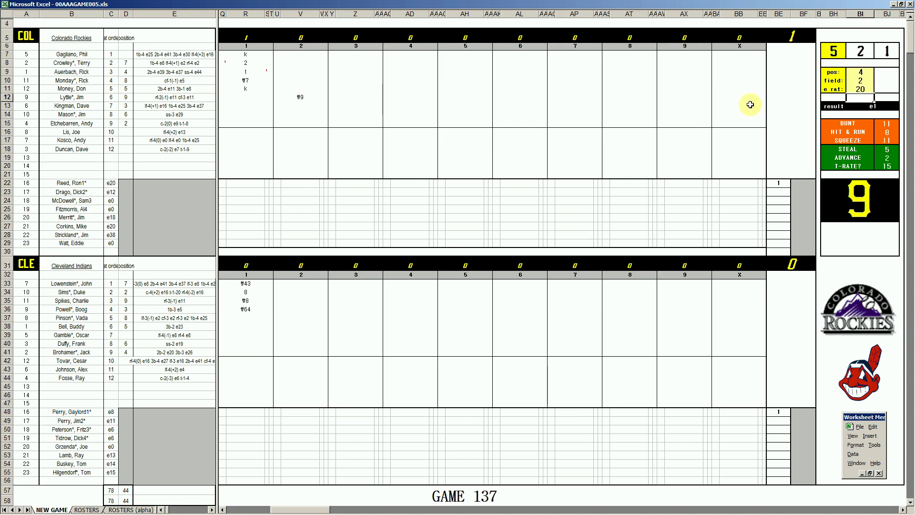
# - Record e4 for the second Rockies batter and #643 for the third
pyautogui.click(312, 109)
pyautogui.write('e4')
pyautogui.press('Return')
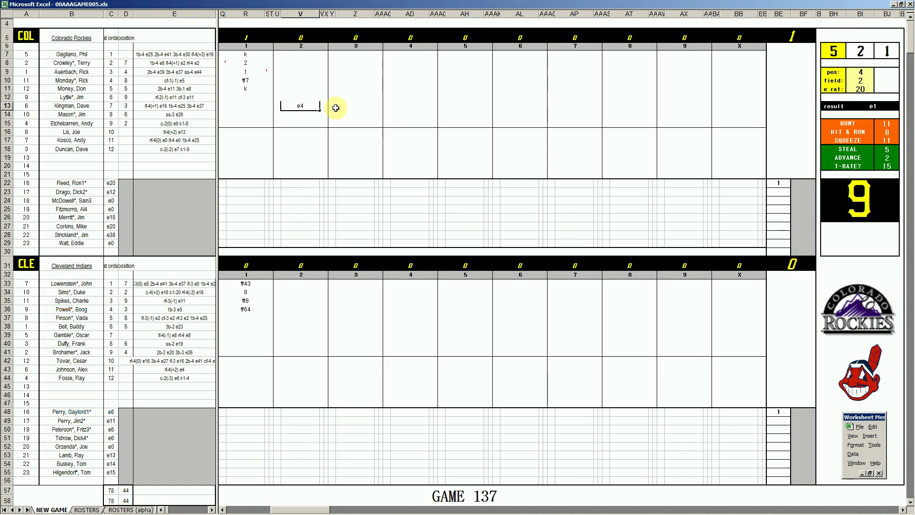
pyautogui.press('Return')
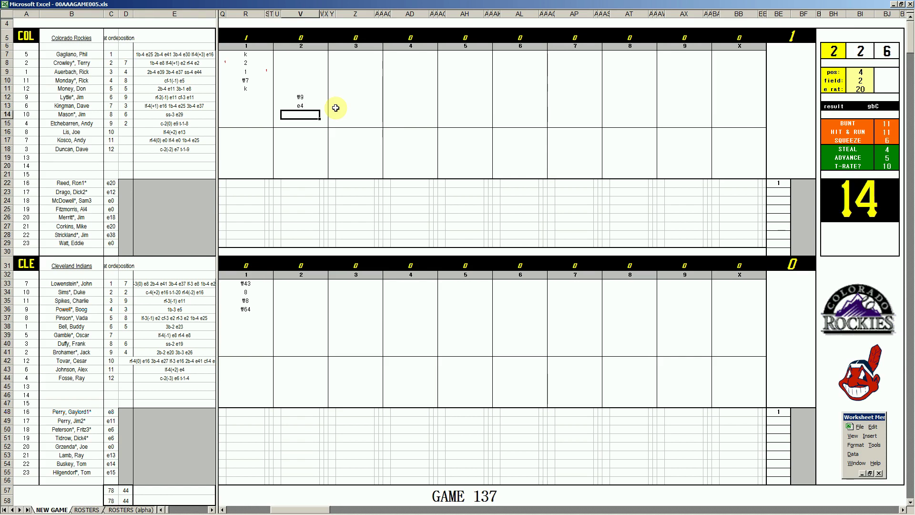
pyautogui.write('#643')
# - Enter #9 for the Indians' first two batters in inning 2
pyautogui.click(297, 317)
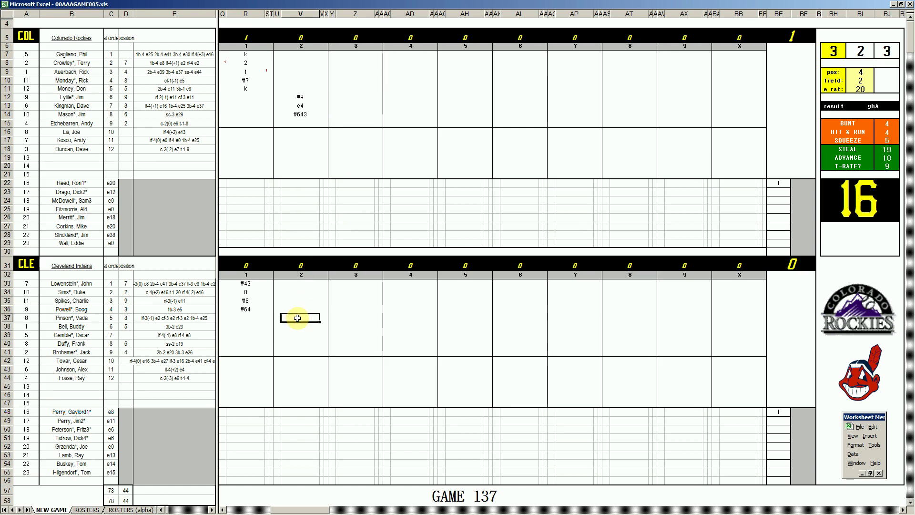
pyautogui.write('#9')
pyautogui.press('Return')
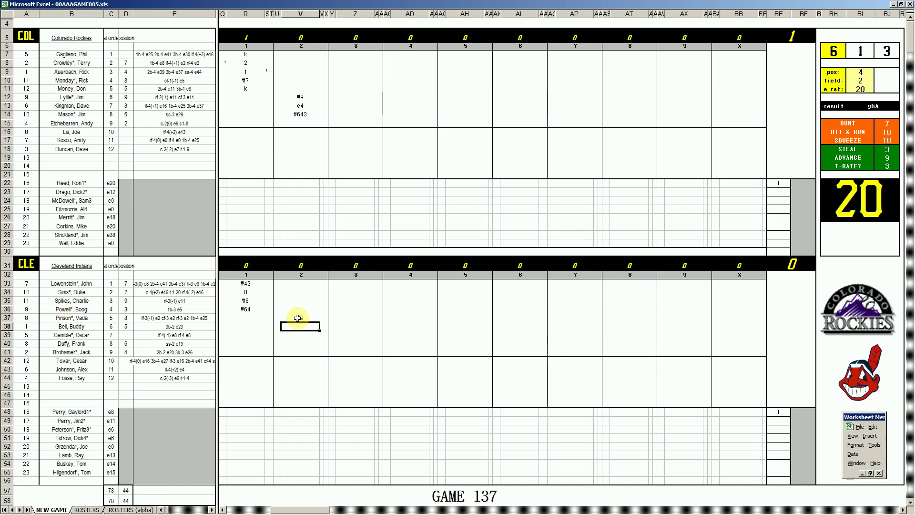
pyautogui.write('#9')
pyautogui.press('Return')
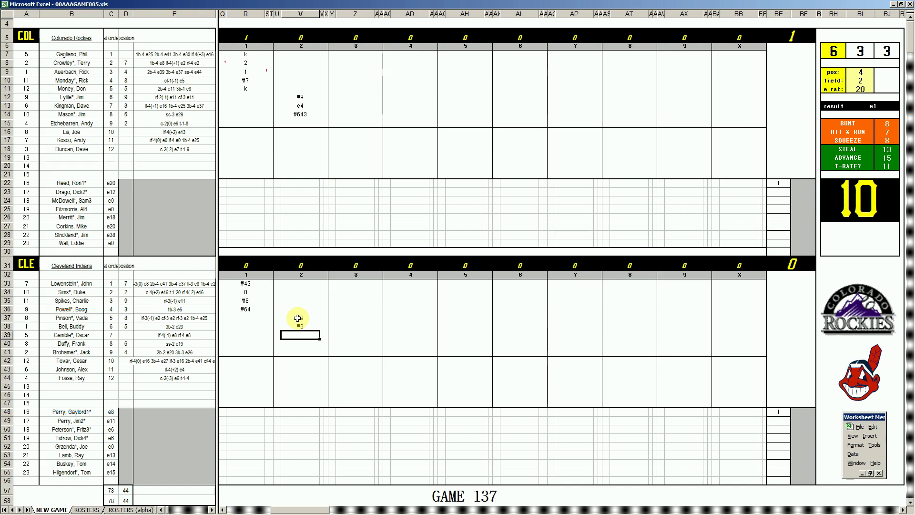
# - Set pos 4 and field 4, then record a 1 in row 39
pyautogui.press('Tab')
pyautogui.write('4')
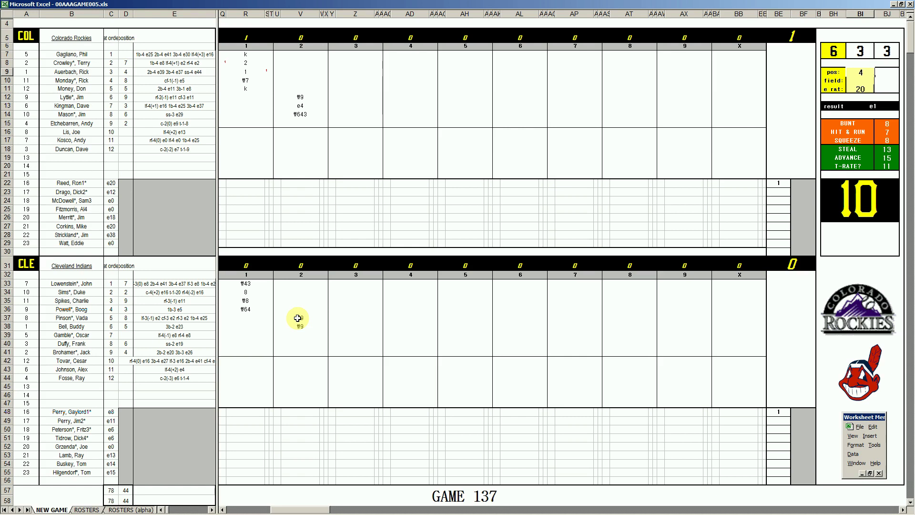
pyautogui.press('Return')
pyautogui.write('4')
pyautogui.press('Return')
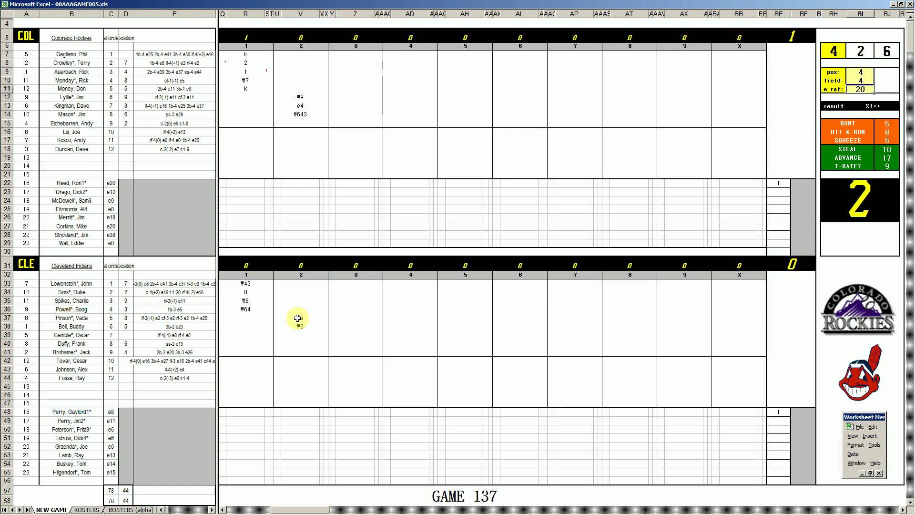
pyautogui.doubleClick(298, 335)
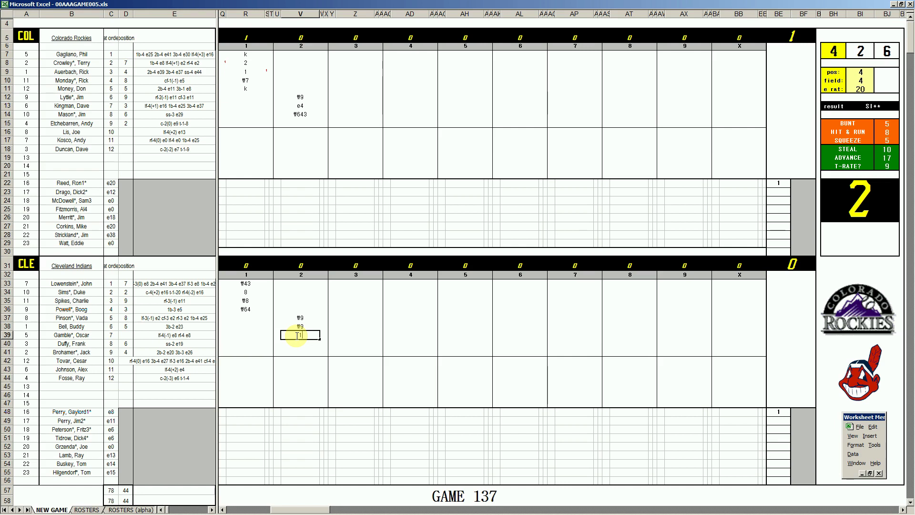
pyautogui.press('Return')
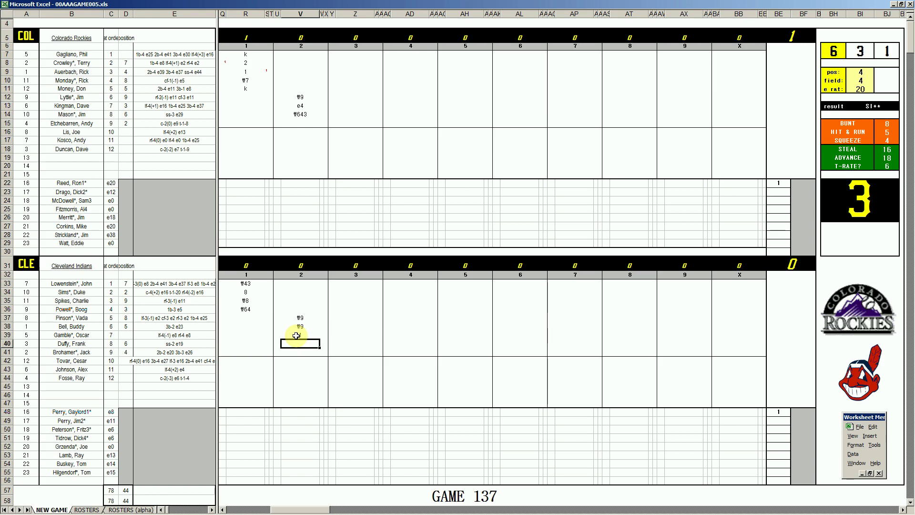
# - Finish Cleveland's second inning with ₩9 and enter ₩63 in Z15
pyautogui.write('\\9')
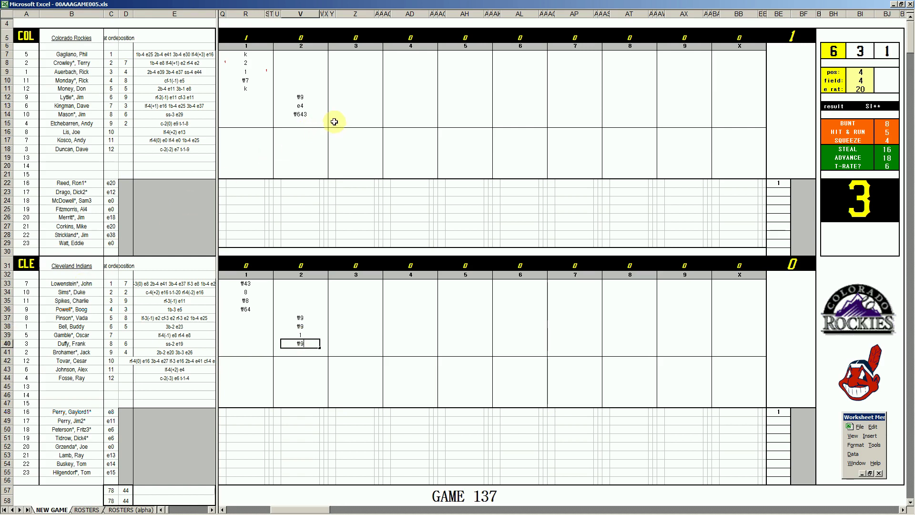
pyautogui.click(341, 122)
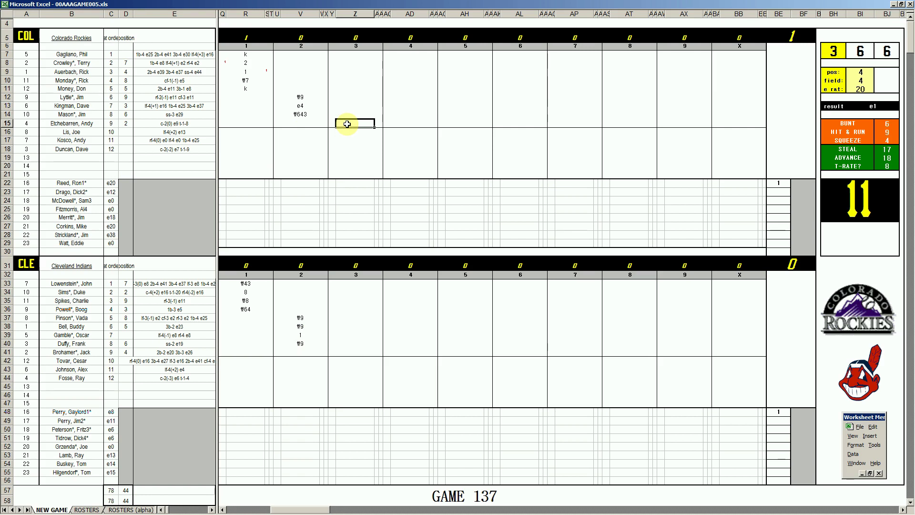
pyautogui.write('\\63')
pyautogui.press('Return')
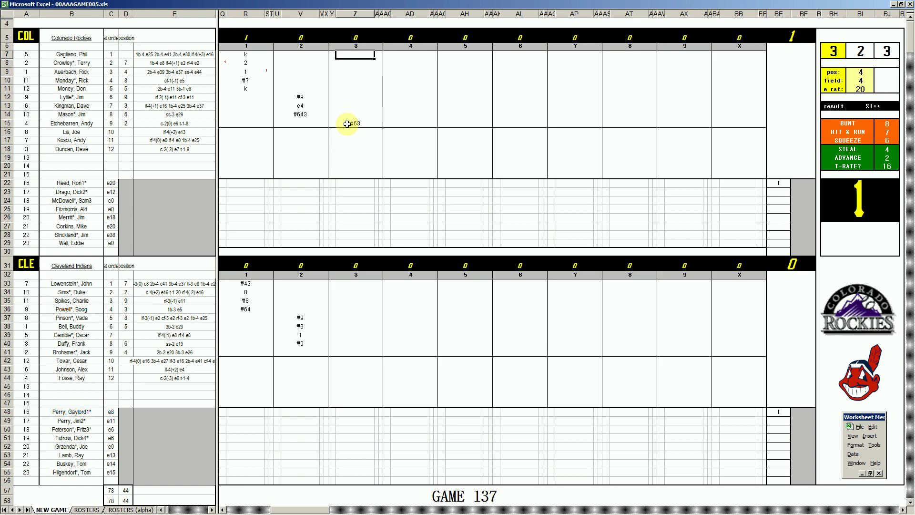
# - Record 8 for Colorado's third-inning leadoff batter and set pos to 2
pyautogui.write('8')
pyautogui.press('Return')
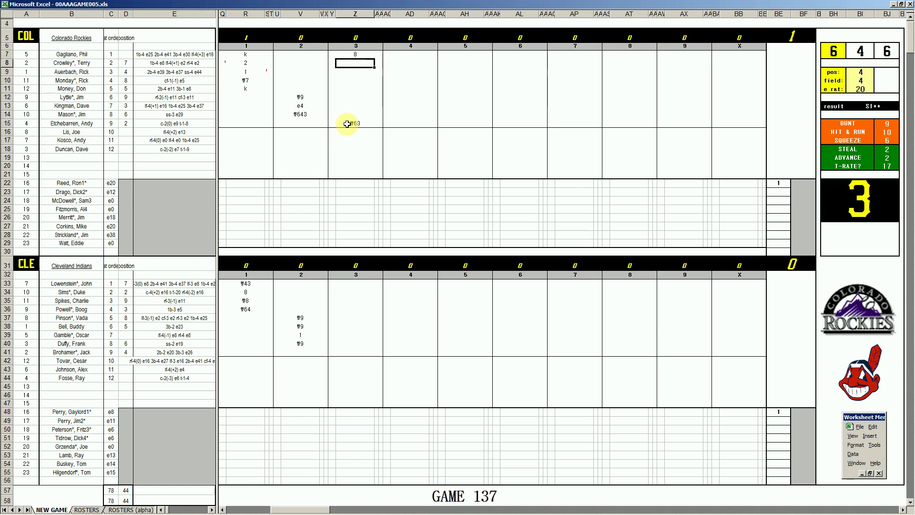
pyautogui.press('Tab')
pyautogui.write('2')
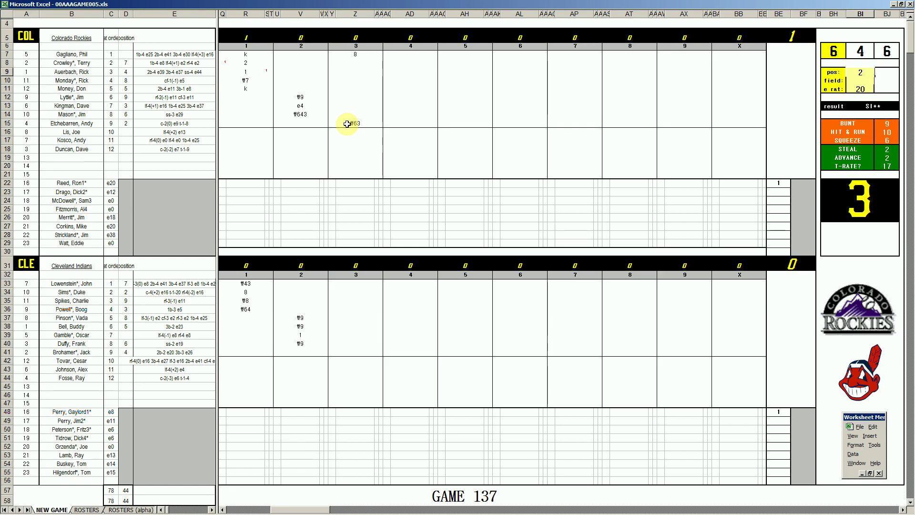
pyautogui.press('Return')
pyautogui.press('Return')
pyautogui.press('Return')
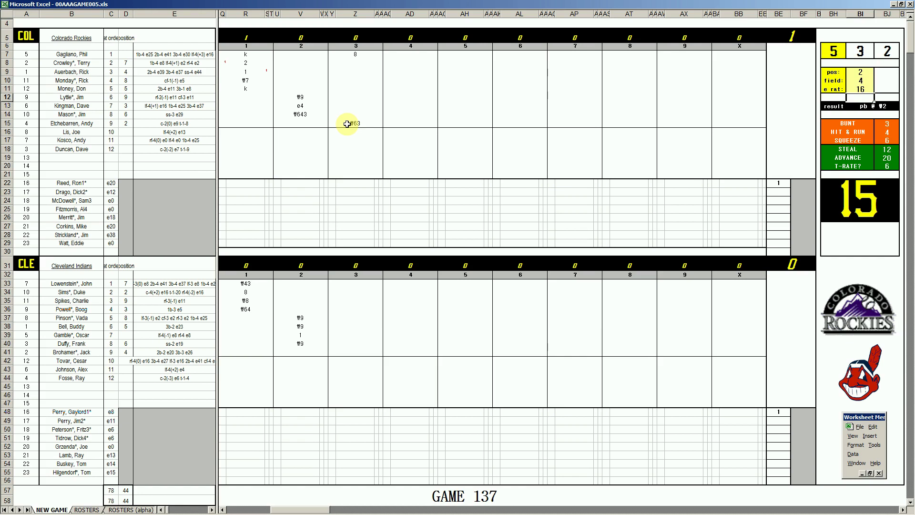
# - Enter ₩p2 and ₩63 for Colorado's second and third batters in inning 3
pyautogui.click(353, 62)
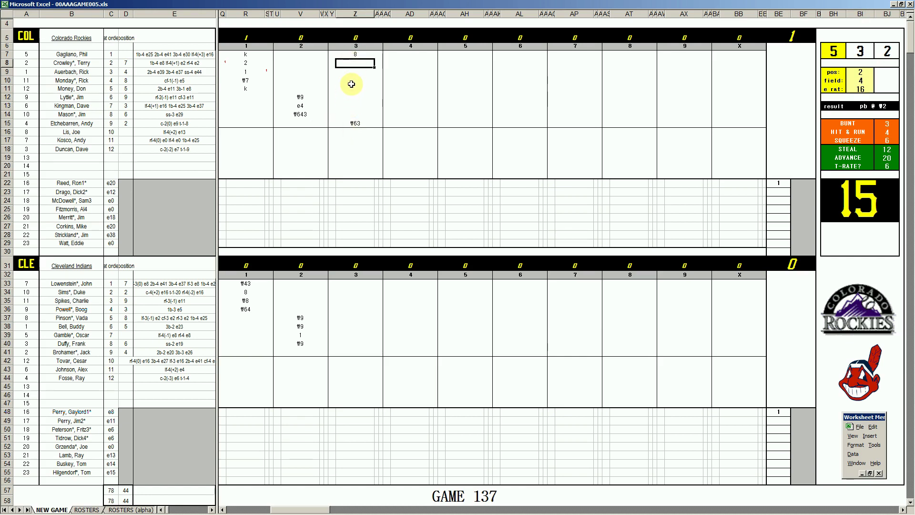
pyautogui.write('#p2')
pyautogui.click(355, 352)
pyautogui.click(367, 72)
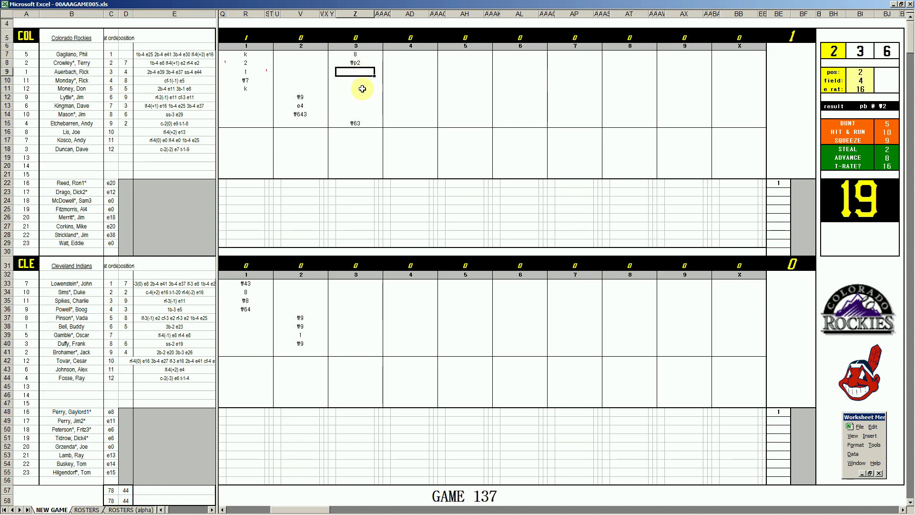
pyautogui.write('\\63')
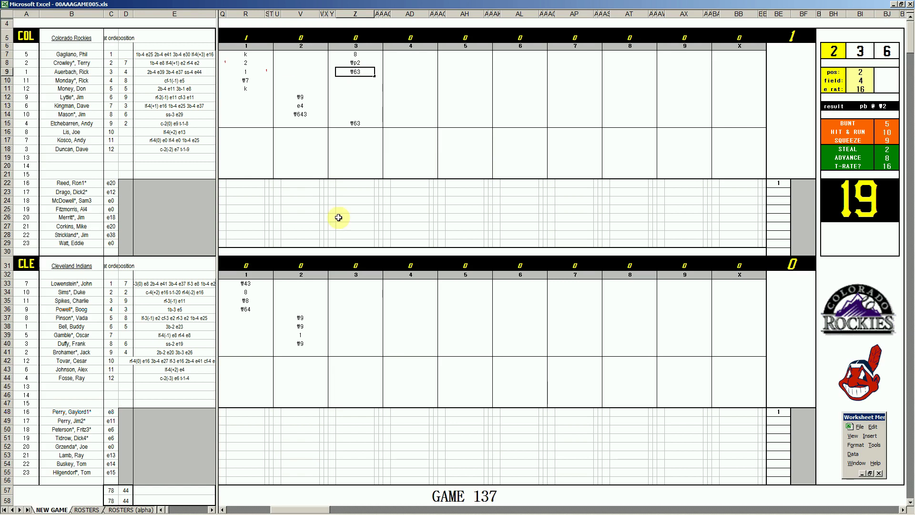
pyautogui.click(353, 352)
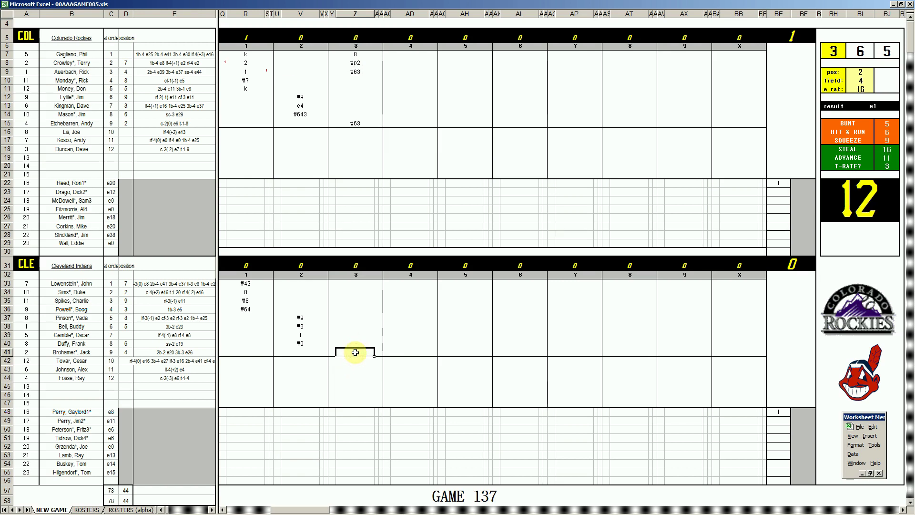
# - Record ₩8 for Cleveland's leadoff batter, set pos 8 and field 1, then ₩53 in row 41
pyautogui.doubleClick(355, 353)
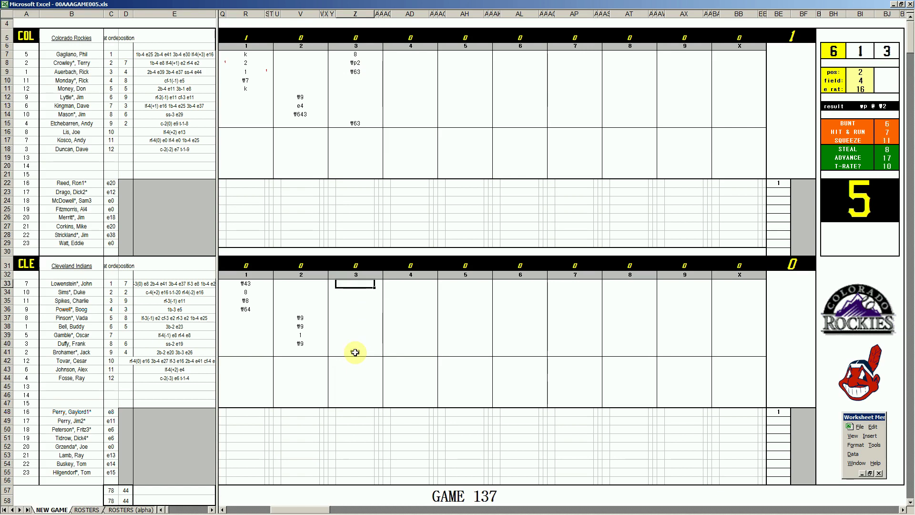
pyautogui.doubleClick(355, 352)
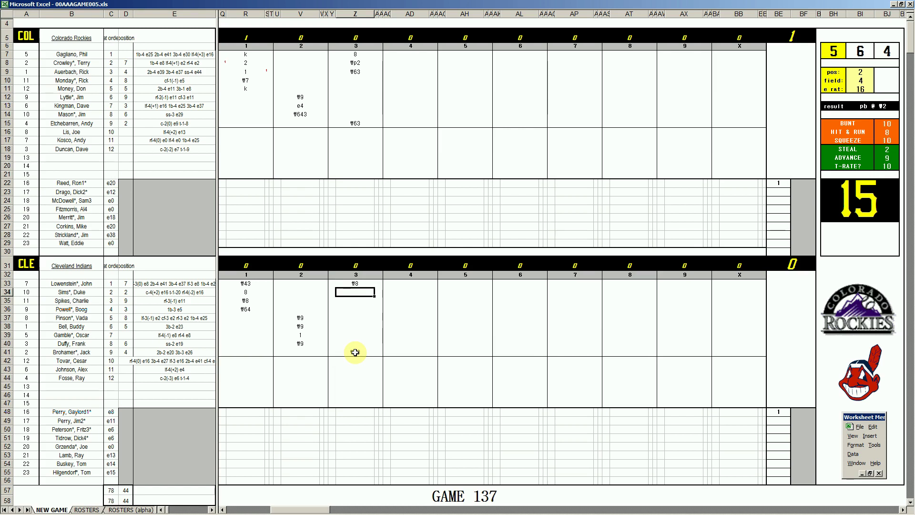
pyautogui.hotkey('ctrl', 'p')
pyautogui.write('8')
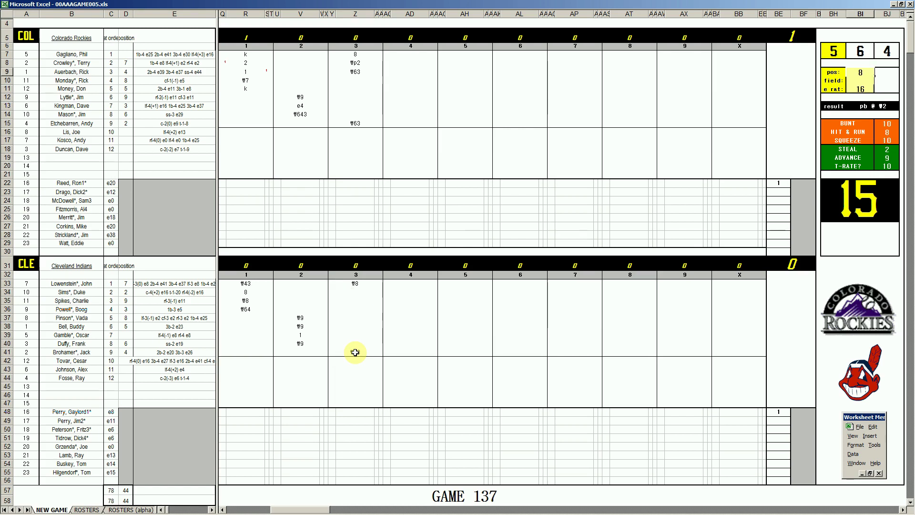
pyautogui.press('Return')
pyautogui.write('1')
pyautogui.press('Return')
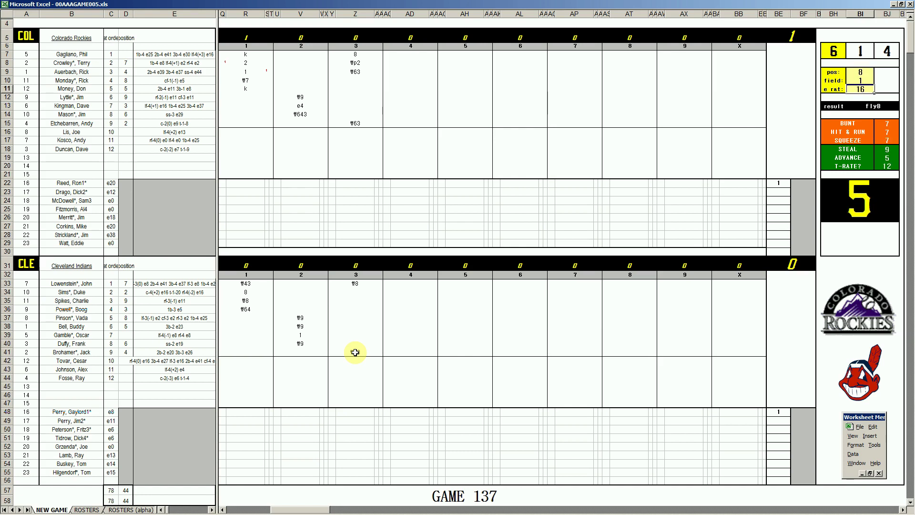
pyautogui.doubleClick(355, 352)
pyautogui.click(355, 292)
# - Commit ₩8 for Cleveland's second batter and set pos 2, field 4
pyautogui.write('\\8')
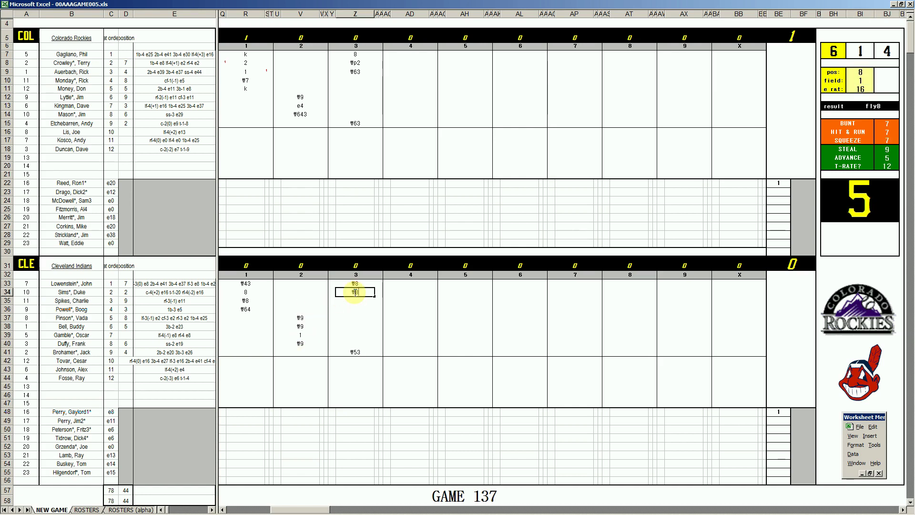
pyautogui.click(402, 80)
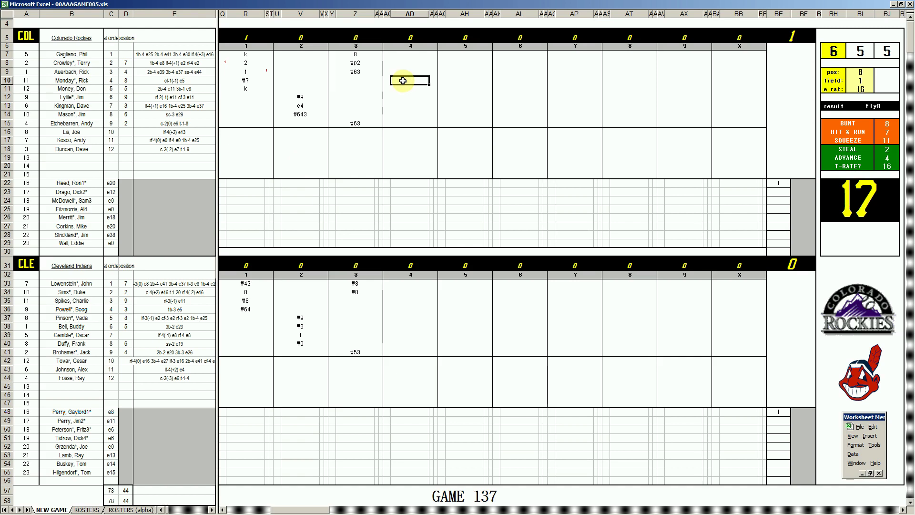
pyautogui.doubleClick(403, 80)
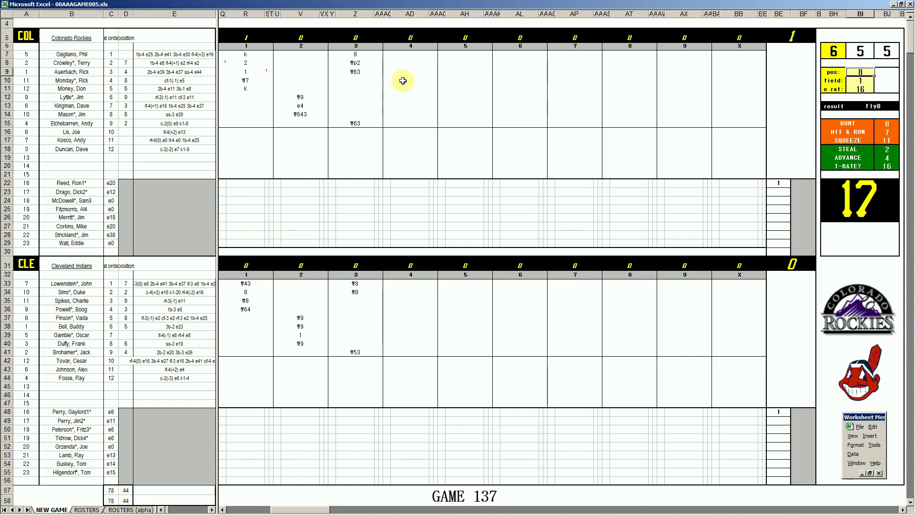
pyautogui.press('Return')
pyautogui.press('Return')
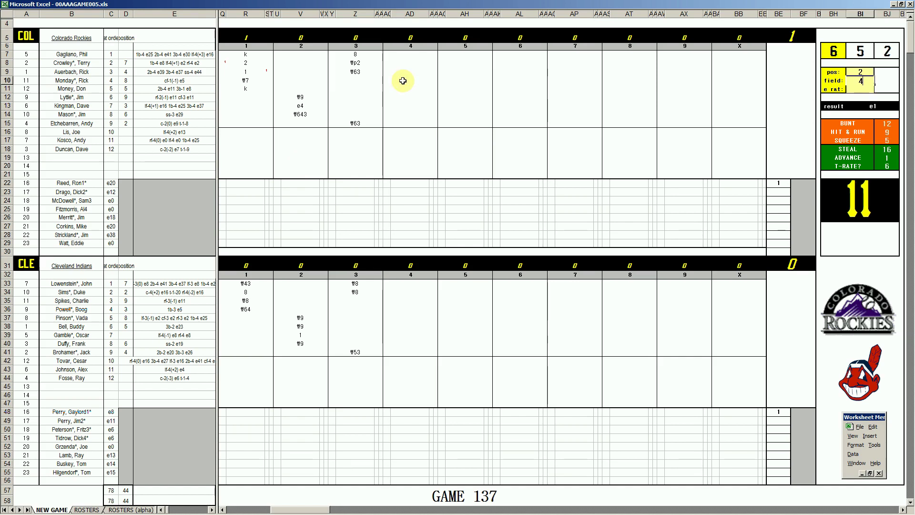
# - Enter ₩p2 and ₩53 in AD10 and AD11 of Colorado's fourth inning
pyautogui.click(402, 81)
pyautogui.write('\\')
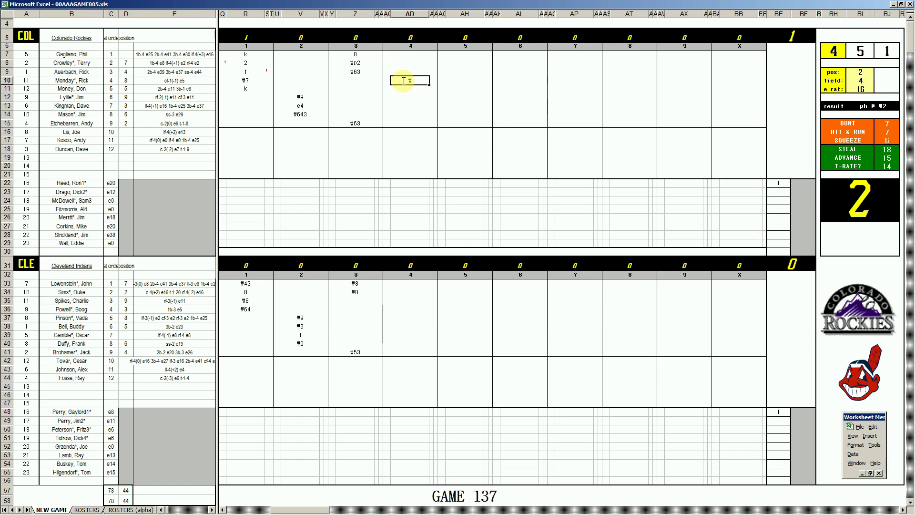
pyautogui.write('p2')
pyautogui.press('Return')
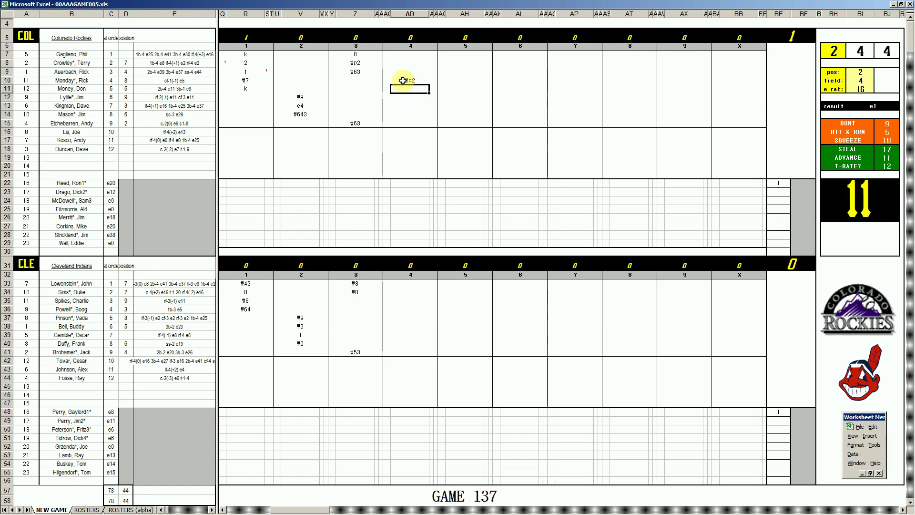
pyautogui.write('\\53')
pyautogui.press('Return')
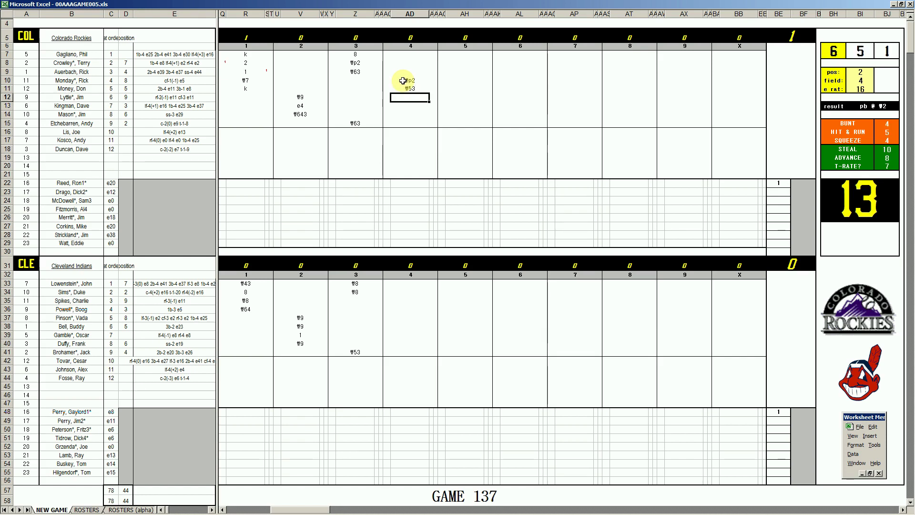
# - Commit ₩5 for Colorado and enter 3 in row 35 of Cleveland's fourth inning
pyautogui.write('\\5')
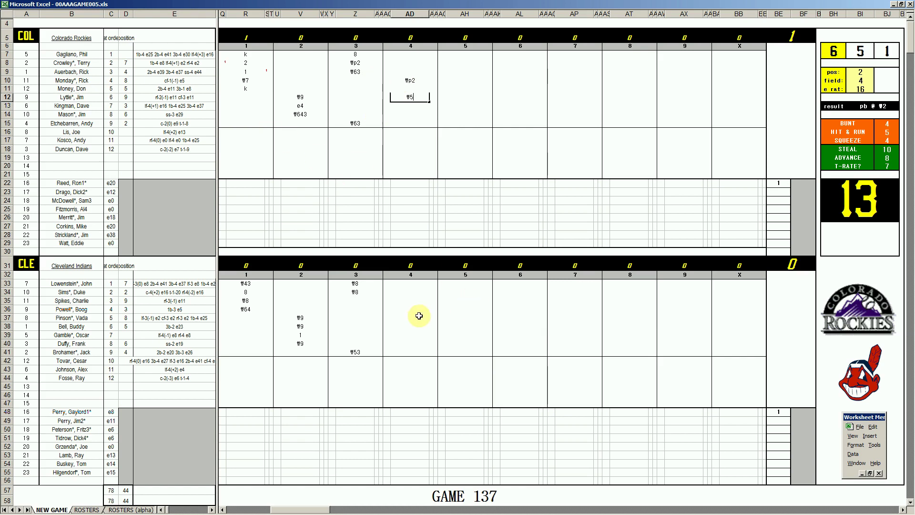
pyautogui.click(400, 299)
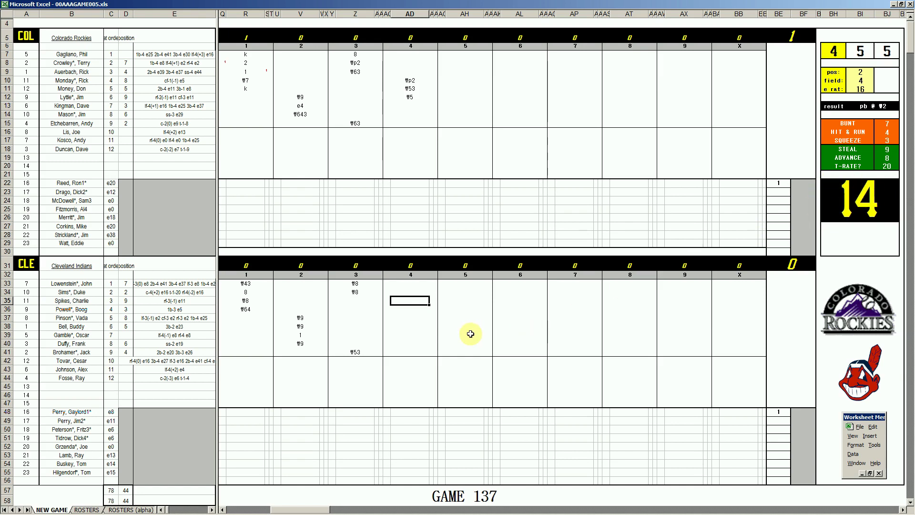
pyautogui.write('3')
pyautogui.press('Return')
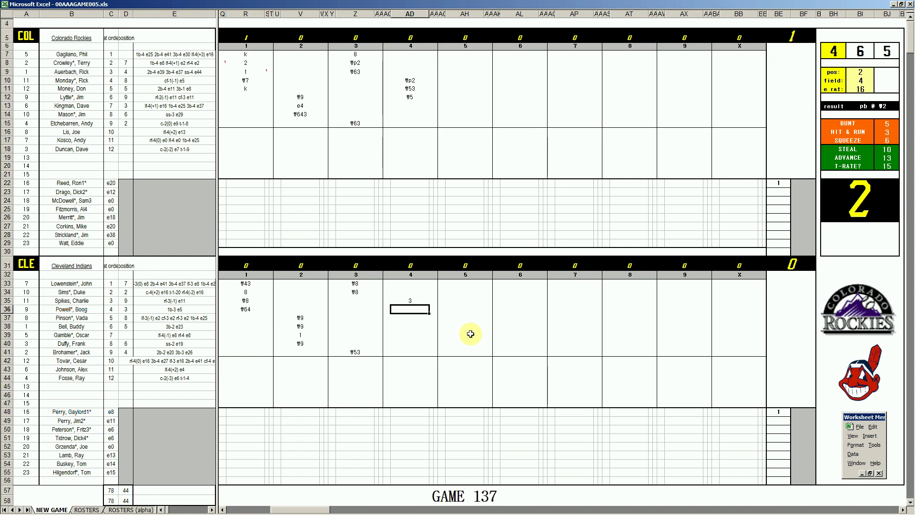
# - Set pos 7, field 4 and e rat 2 in the dice panel
pyautogui.press('Tab')
pyautogui.write('7')
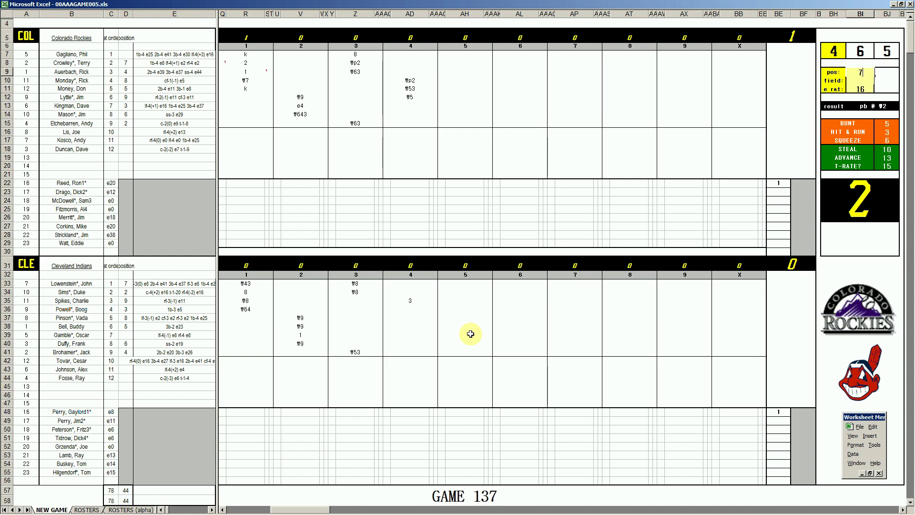
pyautogui.press('Return')
pyautogui.write('4')
pyautogui.press('Return')
pyautogui.write('2')
pyautogui.press('Return')
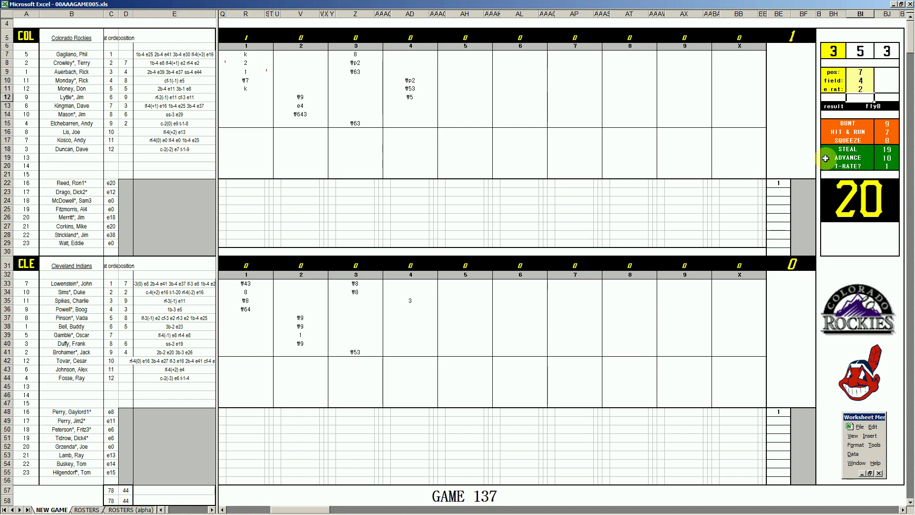
# - Record 9, 1, 1, #3 and #8 for Cleveland's next fourth-inning batters
pyautogui.click(410, 309)
pyautogui.write('9')
pyautogui.press('Return')
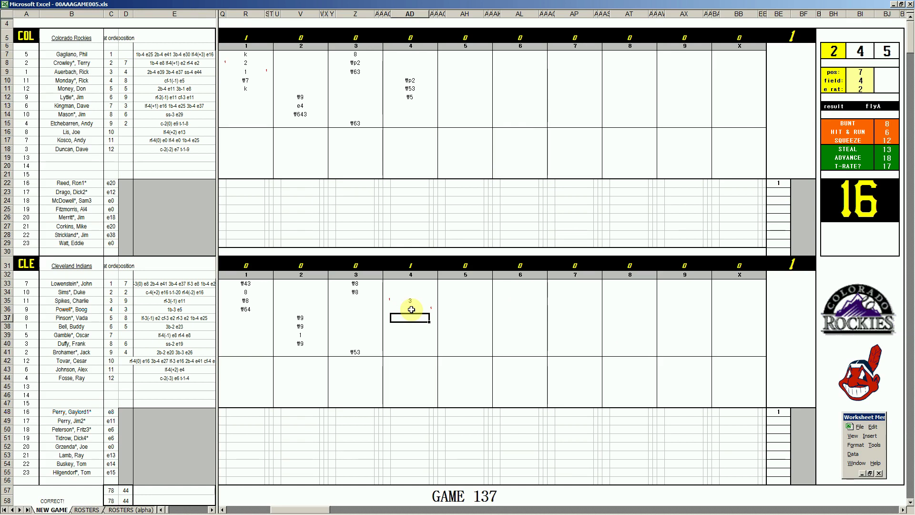
pyautogui.write('1')
pyautogui.press('Return')
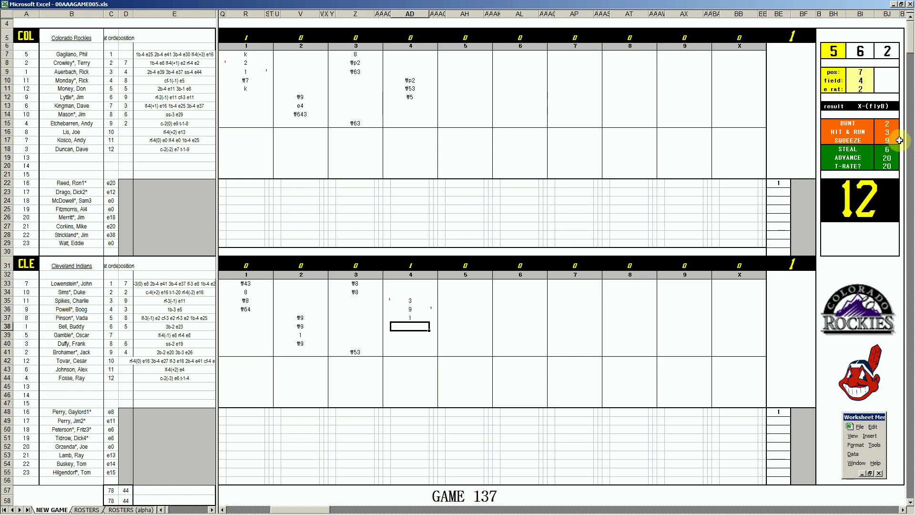
pyautogui.write('1')
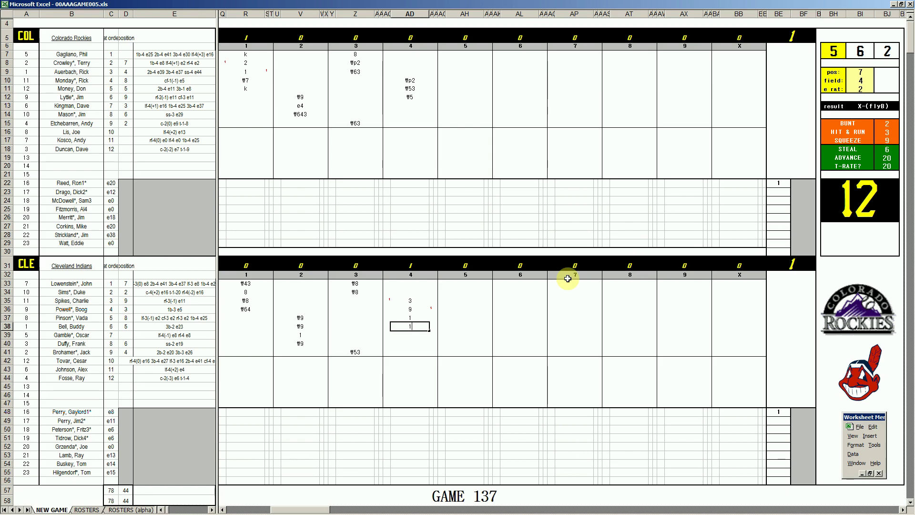
pyautogui.press('Return')
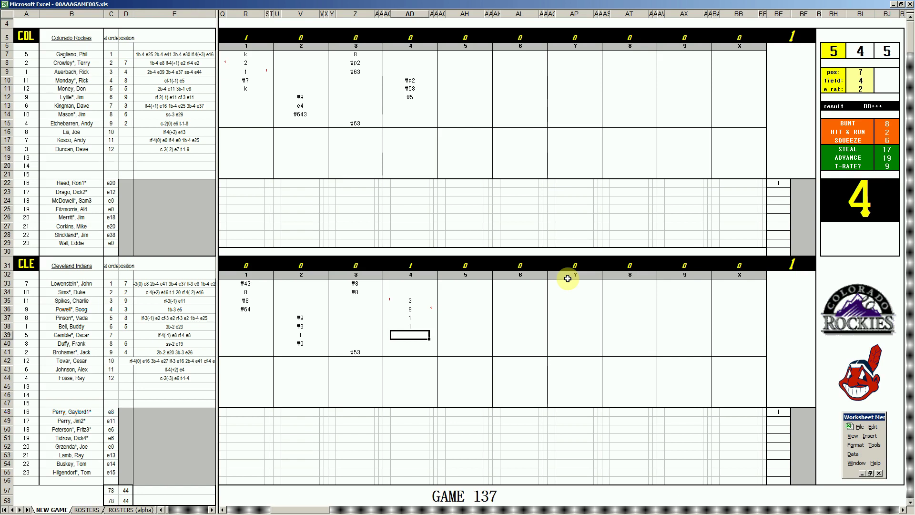
pyautogui.write('#3')
pyautogui.press('Return')
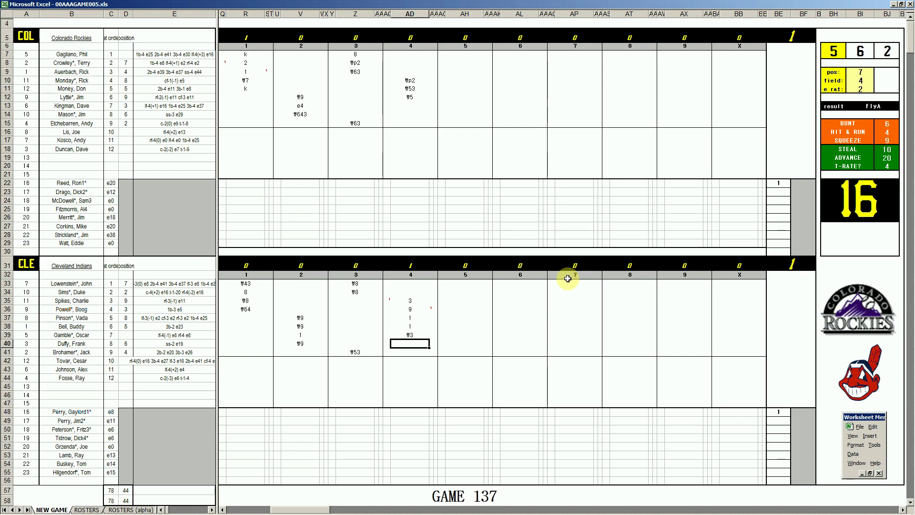
pyautogui.write('#8')
# - Score the Rockies' fifth-inning batters #8, k and 1 in AH13:AH15
pyautogui.click(451, 104)
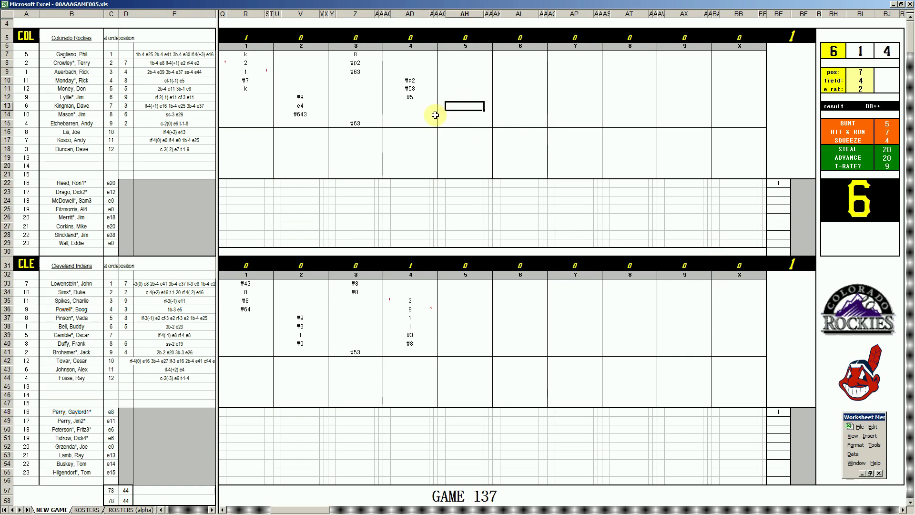
pyautogui.write('#8')
pyautogui.press('Return')
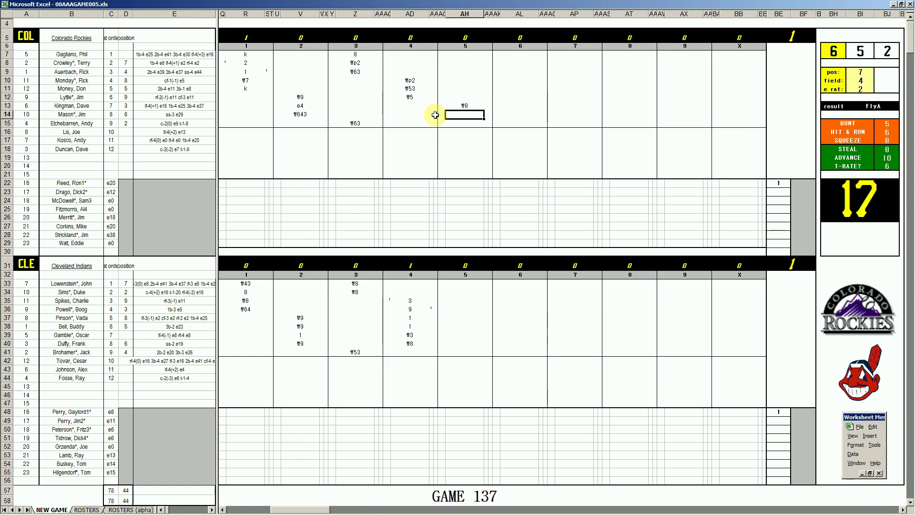
pyautogui.write('k')
pyautogui.press('Return')
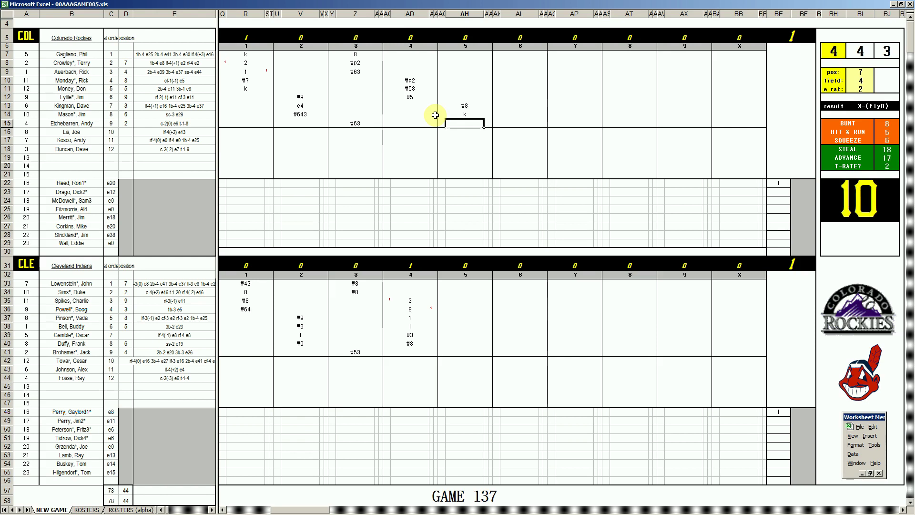
pyautogui.write('1')
pyautogui.press('Return')
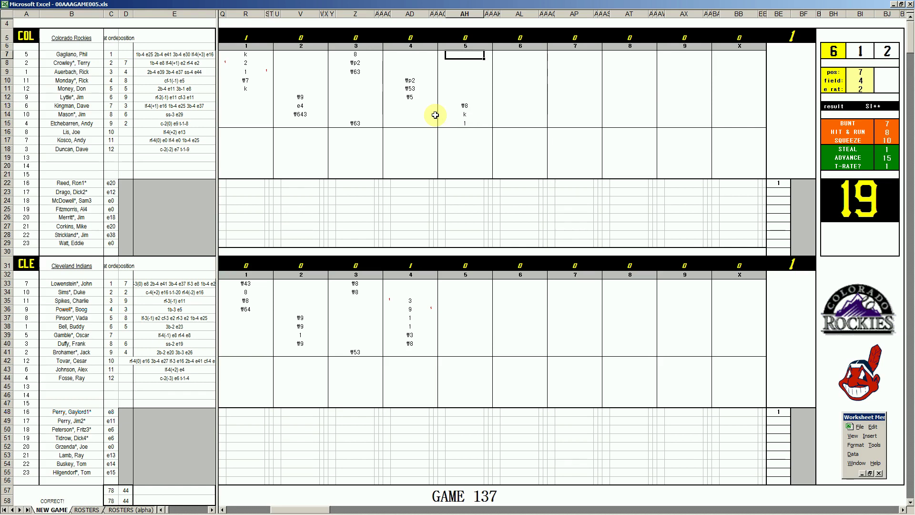
# - Set fielding position 4, field 2, e rat 20, then enter #43 in AH7
pyautogui.write('4')
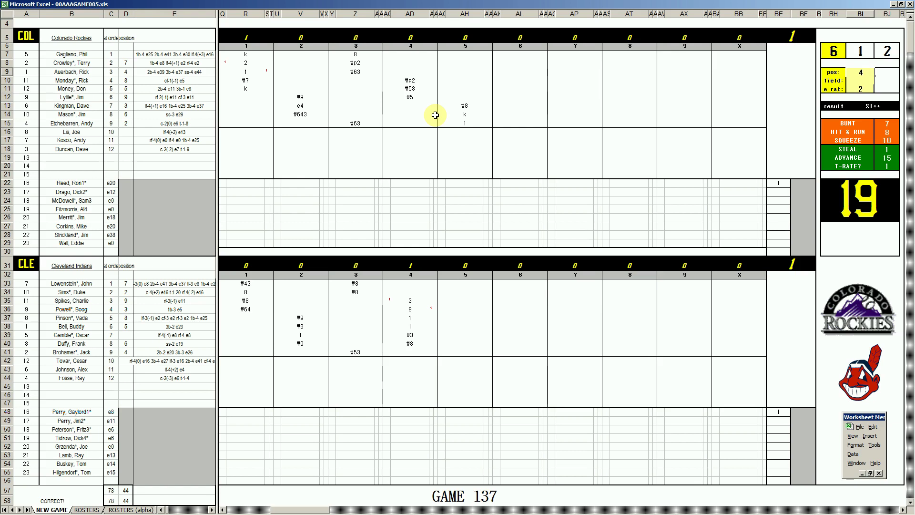
pyautogui.press('Return')
pyautogui.write('2')
pyautogui.press('Return')
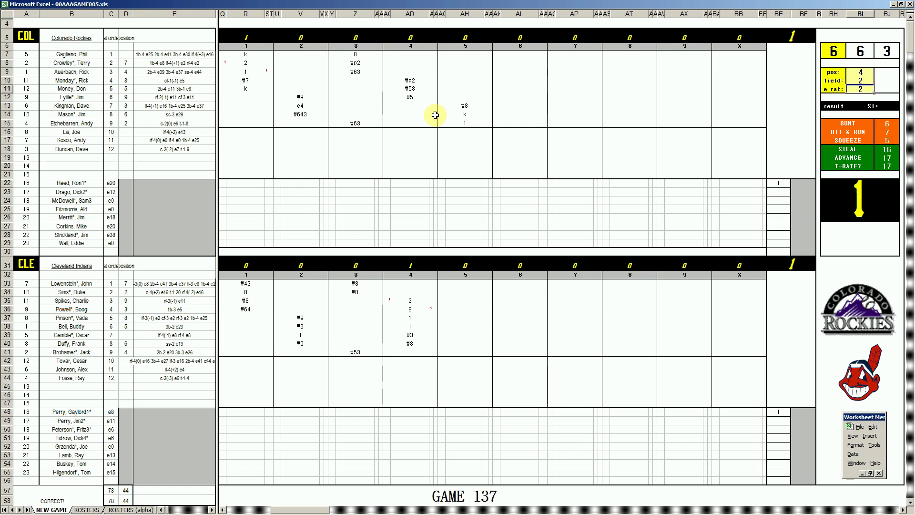
pyautogui.write('20')
pyautogui.press('Return')
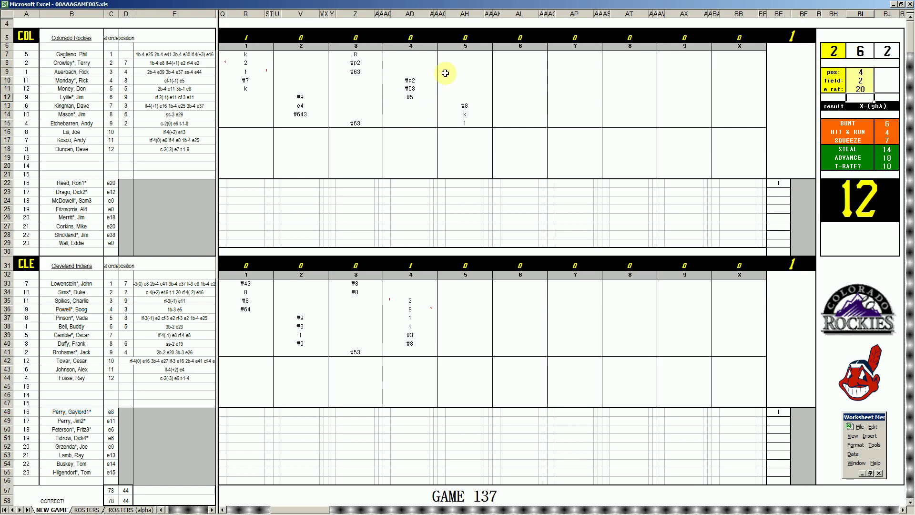
pyautogui.click(464, 57)
pyautogui.write('#43')
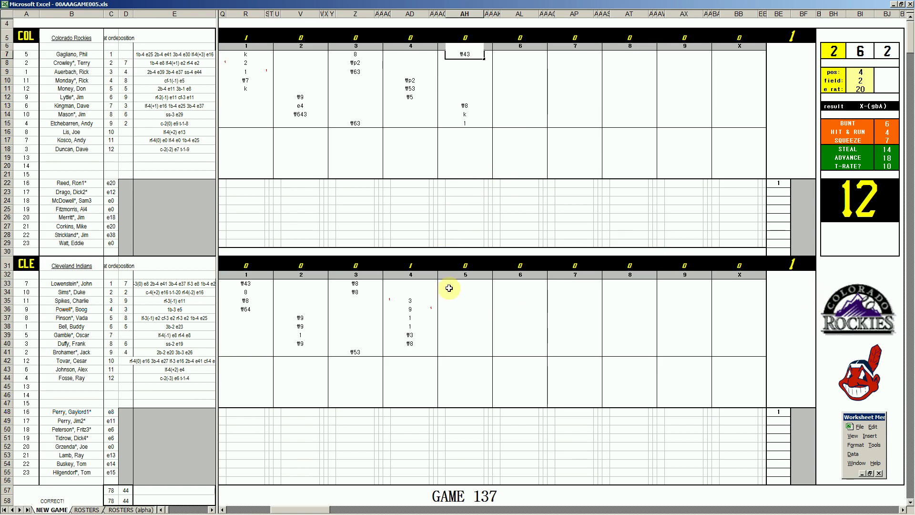
# - Score the Indians' fifth inning as #6, #4, 1 and k
pyautogui.click(455, 351)
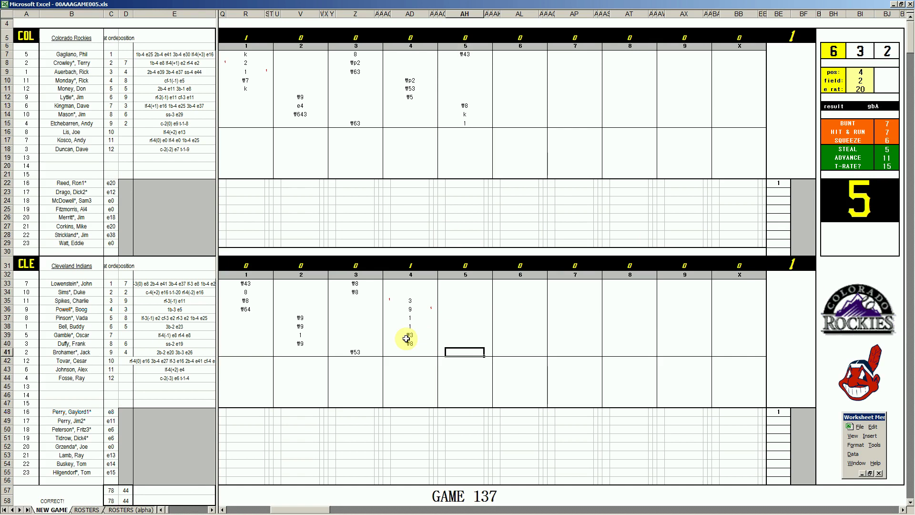
pyautogui.write('#6')
pyautogui.press('Return')
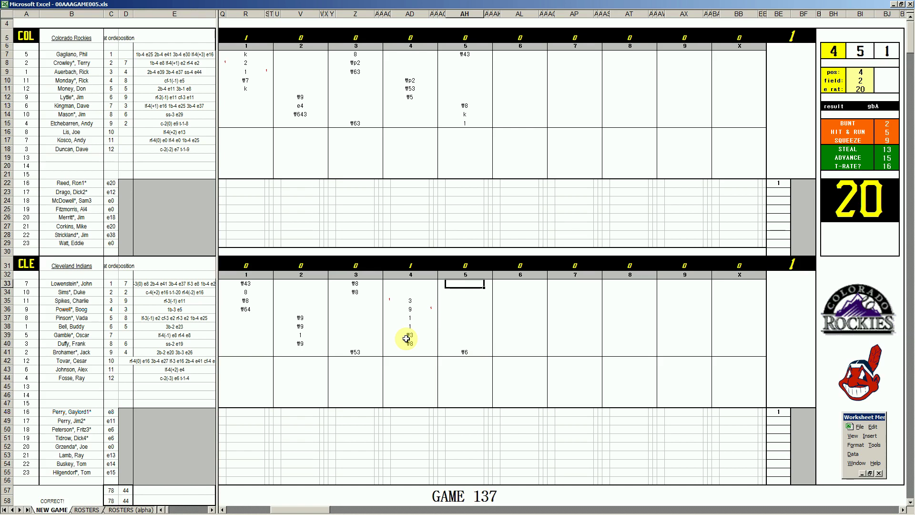
pyautogui.write('#4')
pyautogui.press('Return')
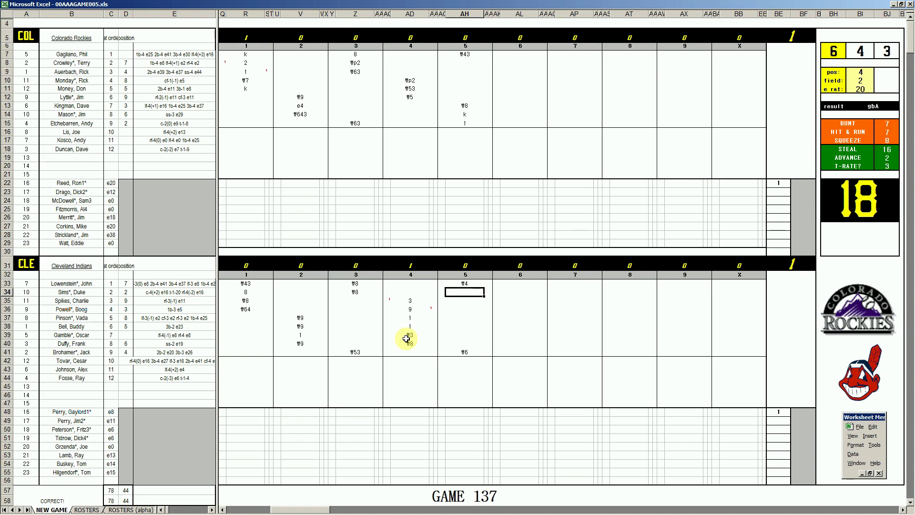
pyautogui.write('1')
pyautogui.press('Return')
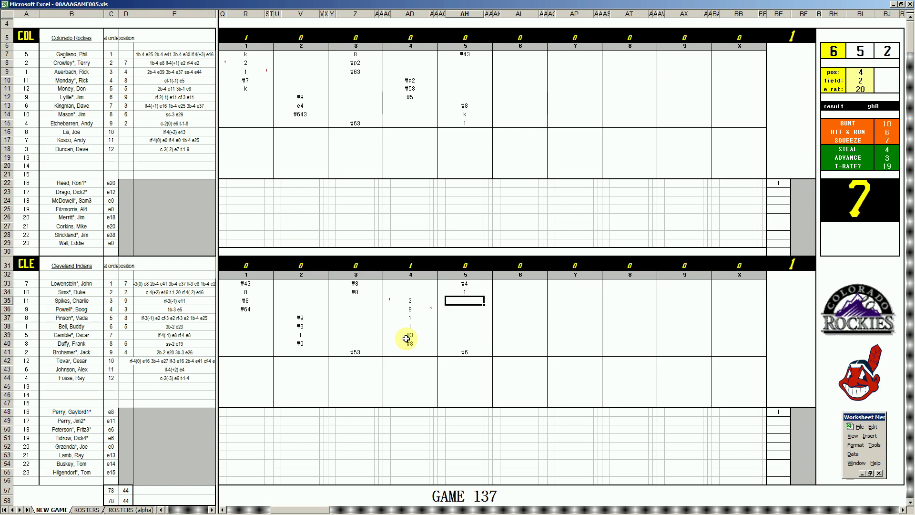
pyautogui.write('k')
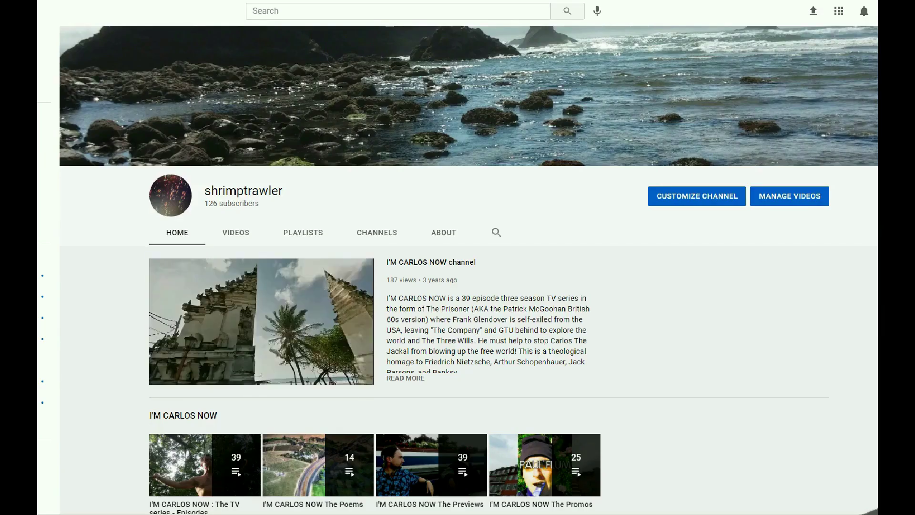
# - Scroll the YouTube channel page down to the Strat-O-Matic Baseball row
pyautogui.scroll(-4, 457, 286)
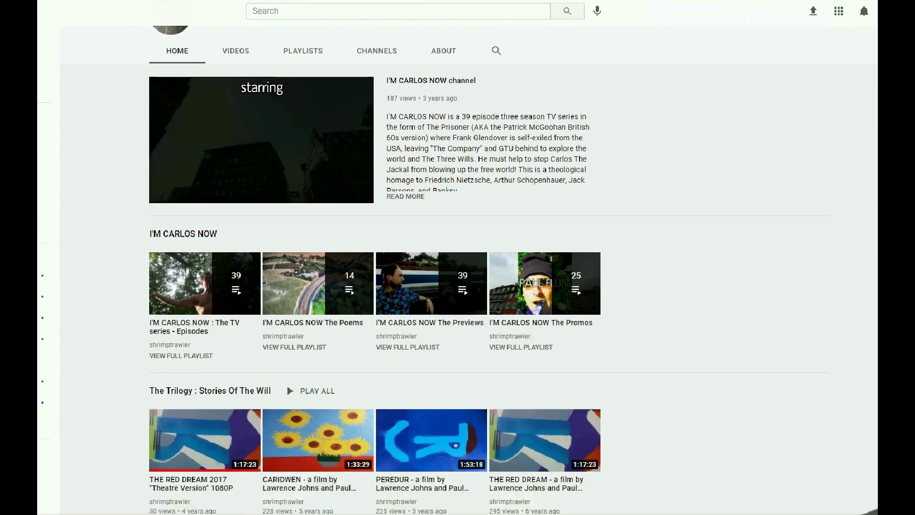
pyautogui.scroll(-5, 458, 286)
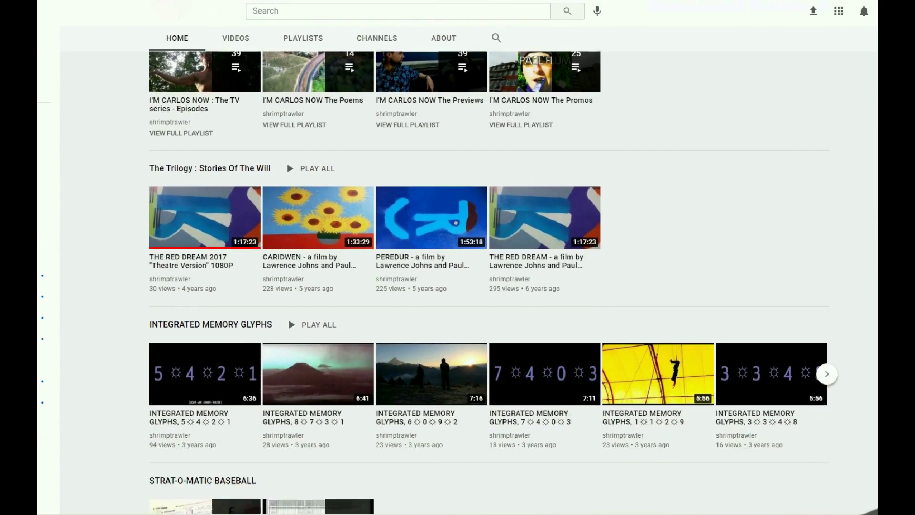
pyautogui.scroll(-3, 457, 286)
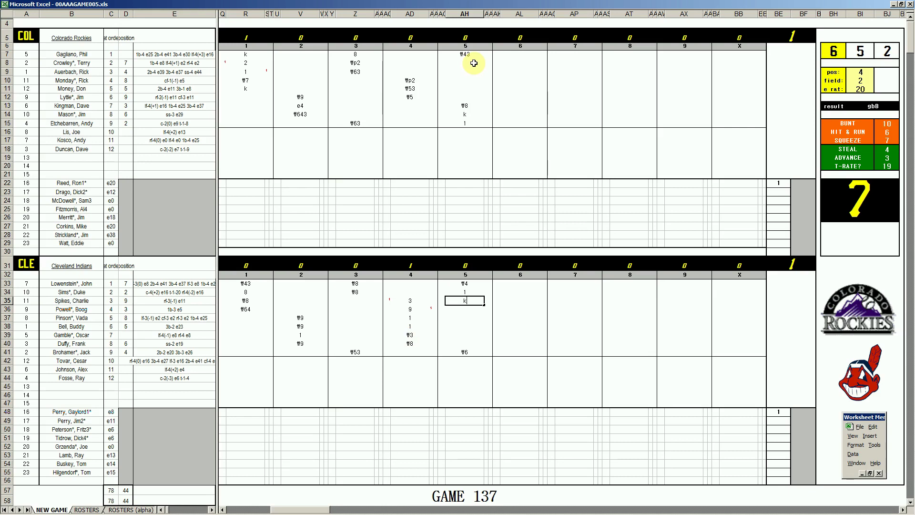
# - Record the strikeout, set fielding position 6, and enter #63 in AL8
pyautogui.click(513, 64)
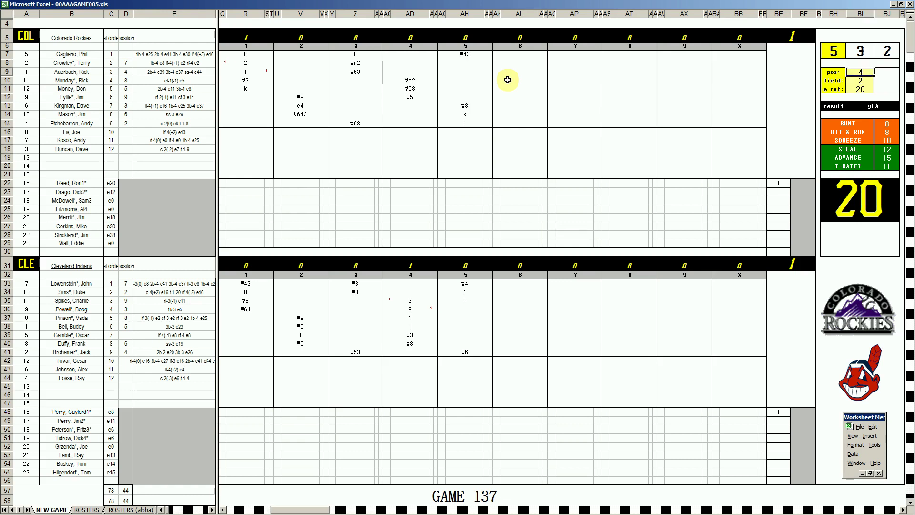
pyautogui.write('6')
pyautogui.press('Return')
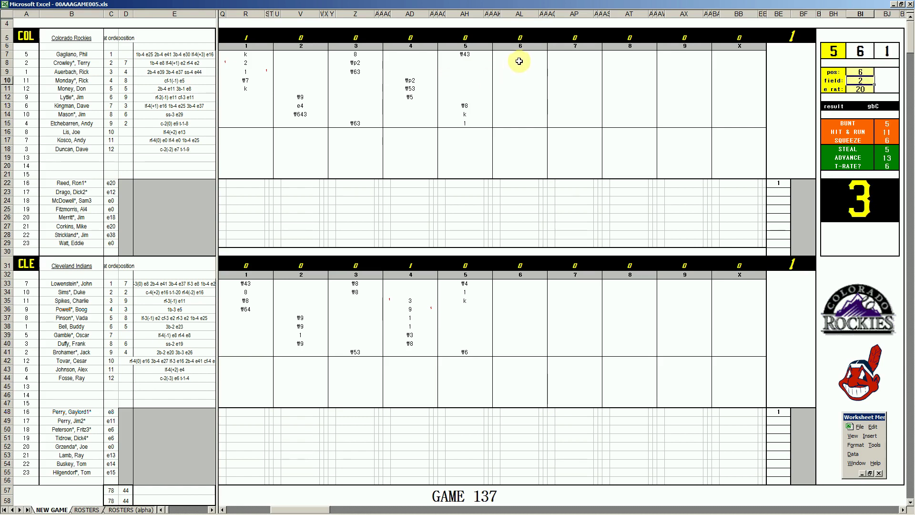
pyautogui.click(513, 68)
pyautogui.write('#63')
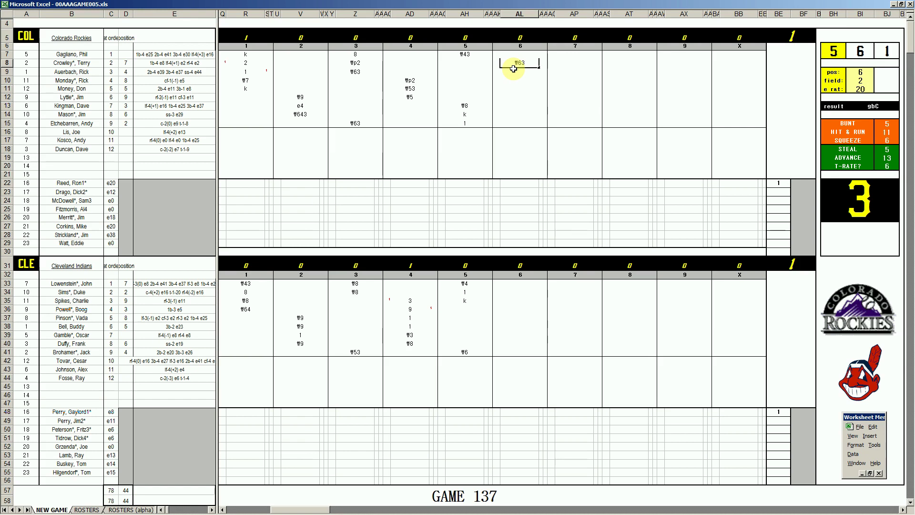
pyautogui.press('Return')
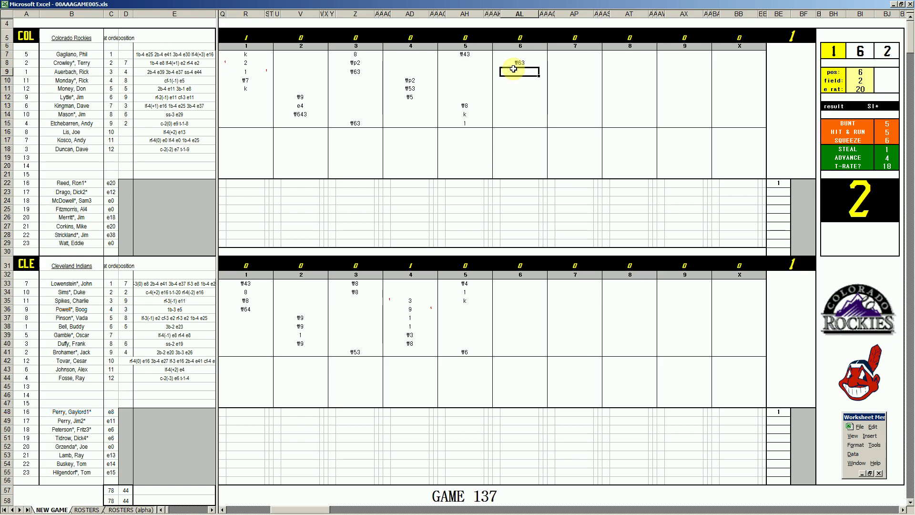
# - Enter a 1 in AL9 and set position 8, field 3, e rat 2
pyautogui.write('1')
pyautogui.press('Return')
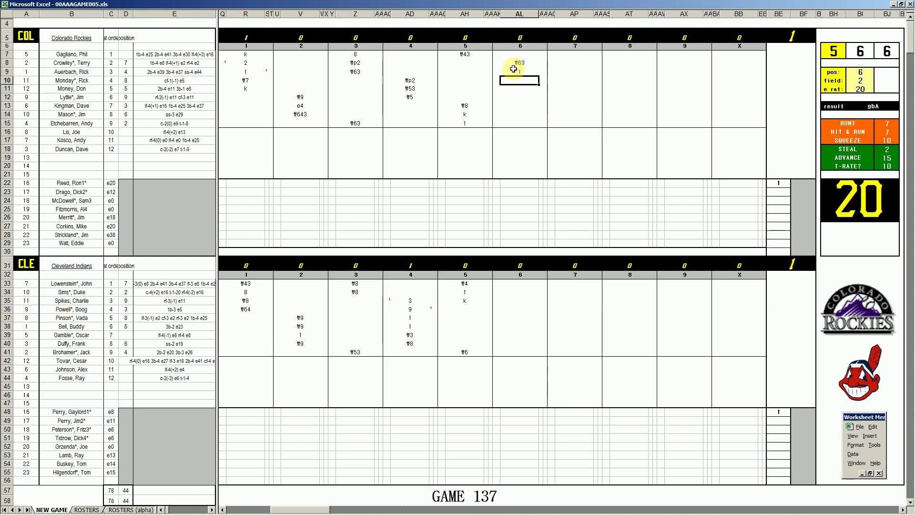
pyautogui.press('Tab')
pyautogui.write('8')
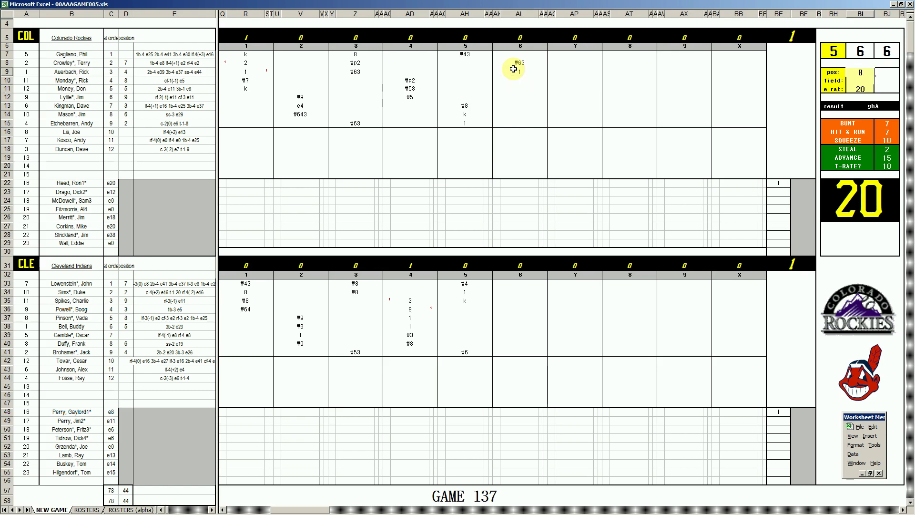
pyautogui.press('Return')
pyautogui.write('3')
pyautogui.press('Return')
pyautogui.write('2')
pyautogui.press('Return')
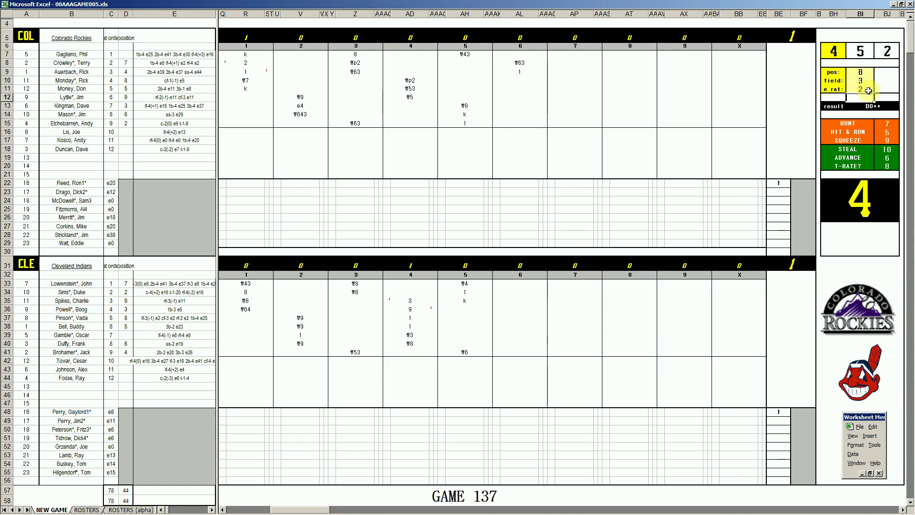
# - Enter 2, #4, 4 and #63 down AL10:AL13 for the Rockies' sixth
pyautogui.click(524, 80)
pyautogui.write('2')
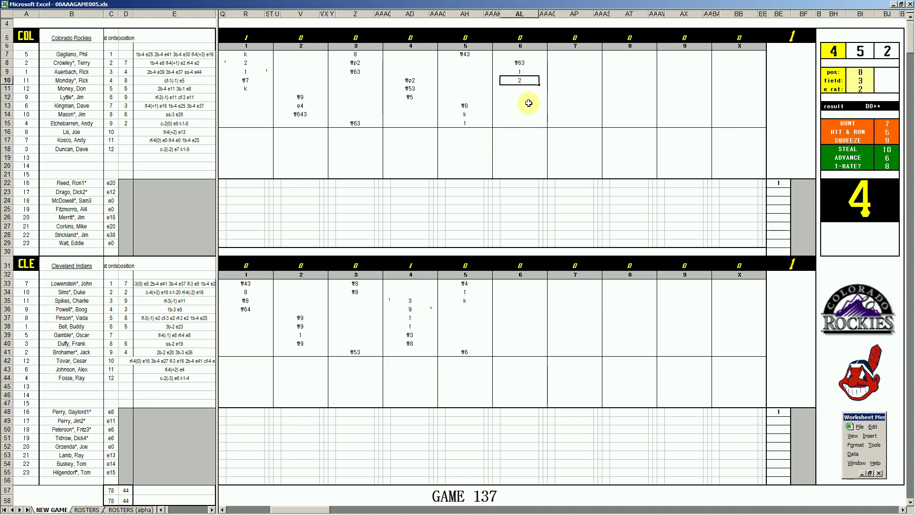
pyautogui.press('Return')
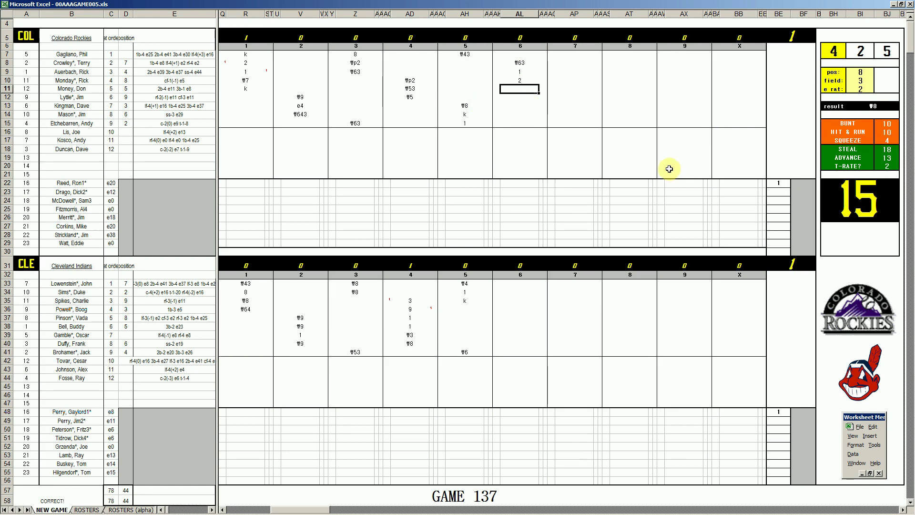
pyautogui.write('#4')
pyautogui.press('Return')
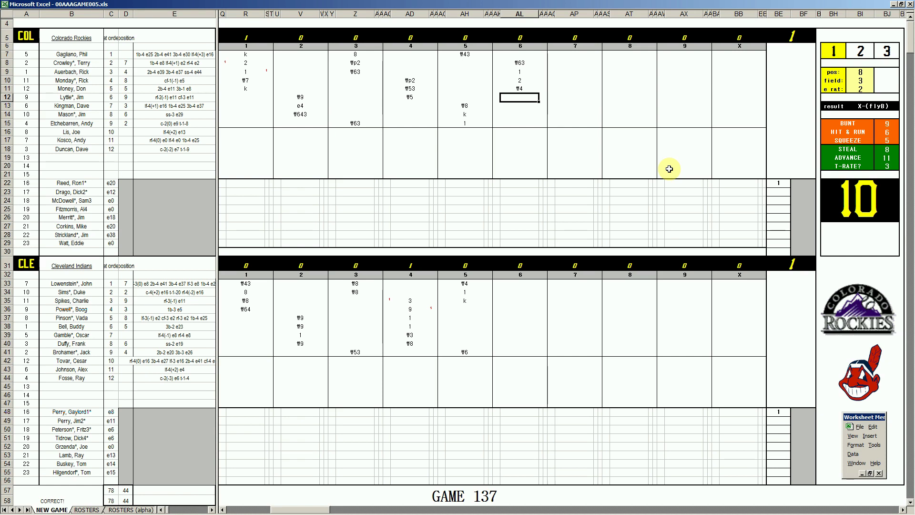
pyautogui.write('4')
pyautogui.press('Return')
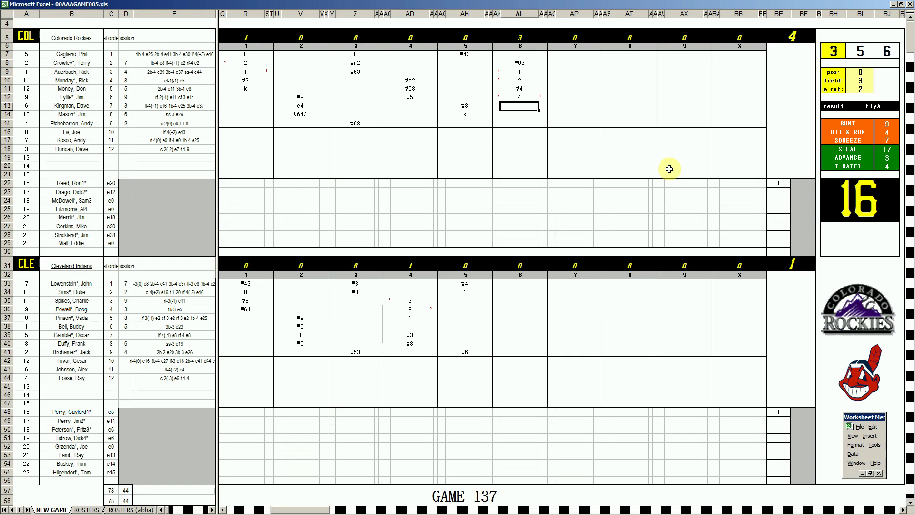
pyautogui.write('#63')
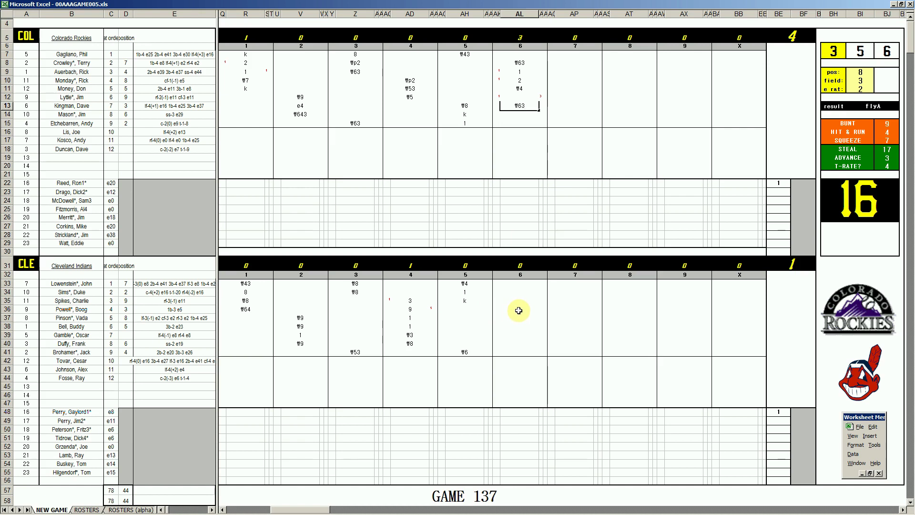
# - Enter 1, 8 and #6 for Cleveland's sixth in AL36:AL38
pyautogui.click(519, 310)
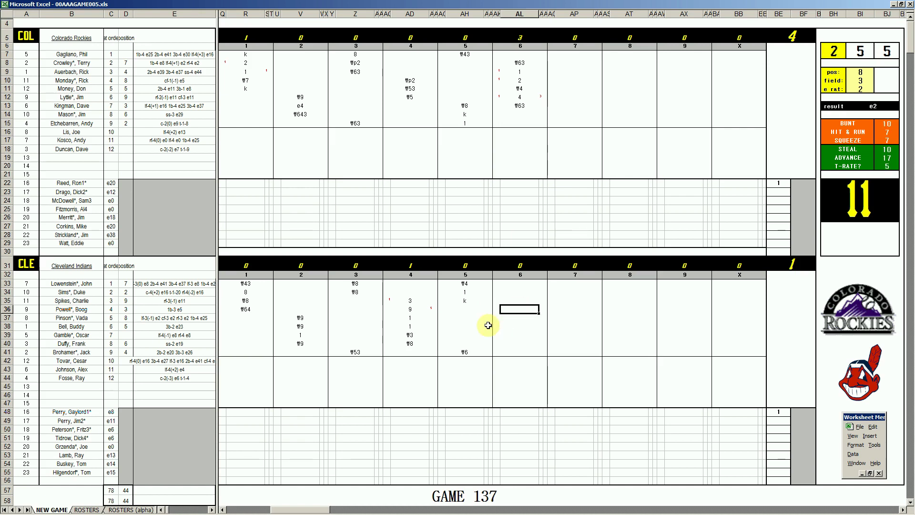
pyautogui.write('1')
pyautogui.press('Return')
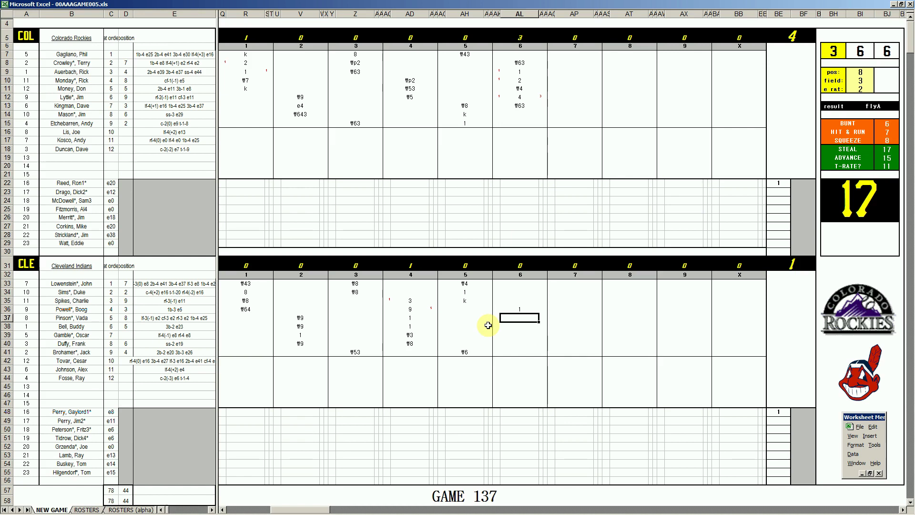
pyautogui.write('8')
pyautogui.press('Return')
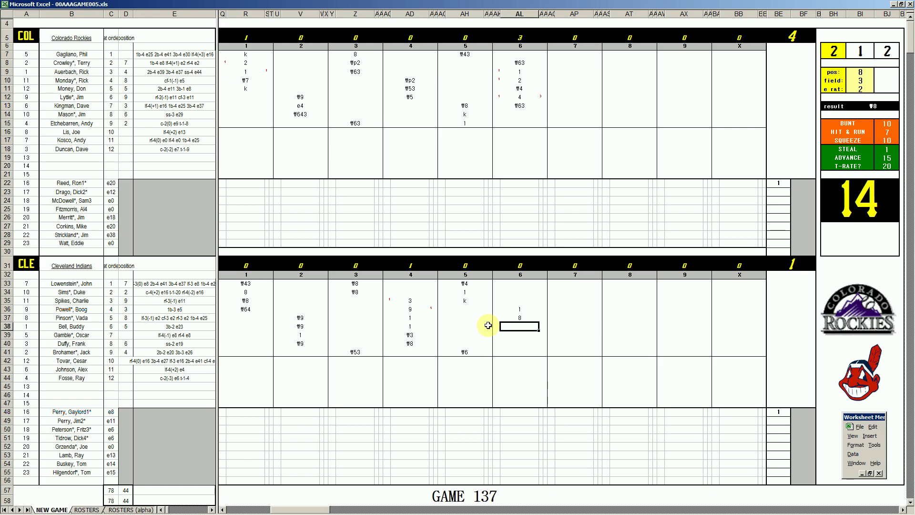
pyautogui.write('#6')
pyautogui.press('Return')
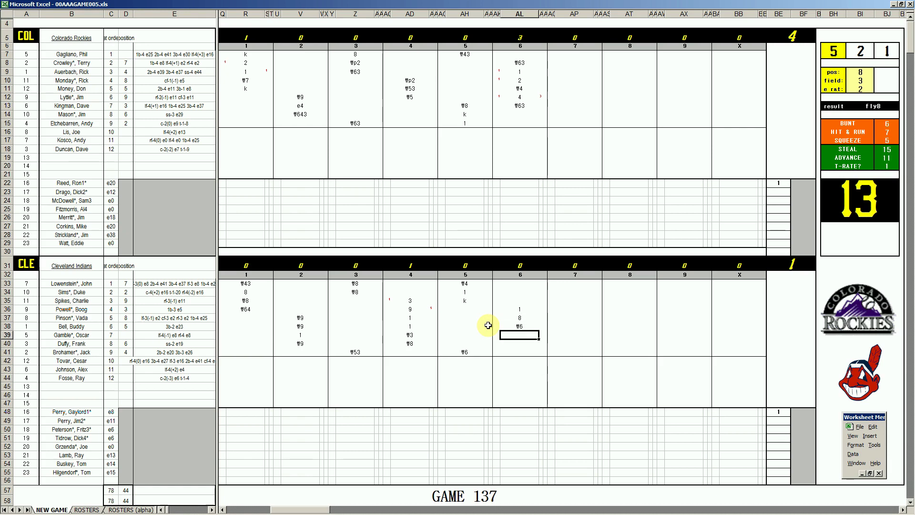
# - Set fielder position 9, reroll the play, then enter #9 and #63 in AL39:AL40
pyautogui.hotkey('ctrl', 'Home')
pyautogui.write('9')
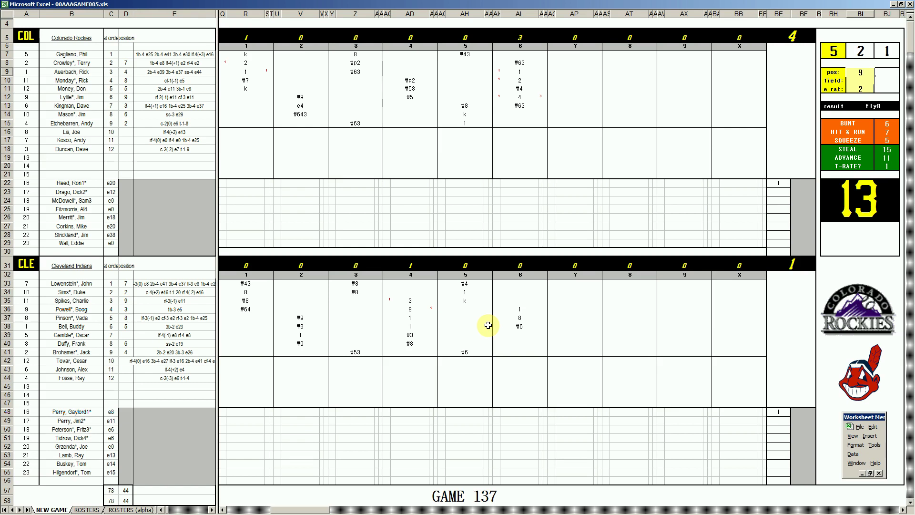
pyautogui.press('Return')
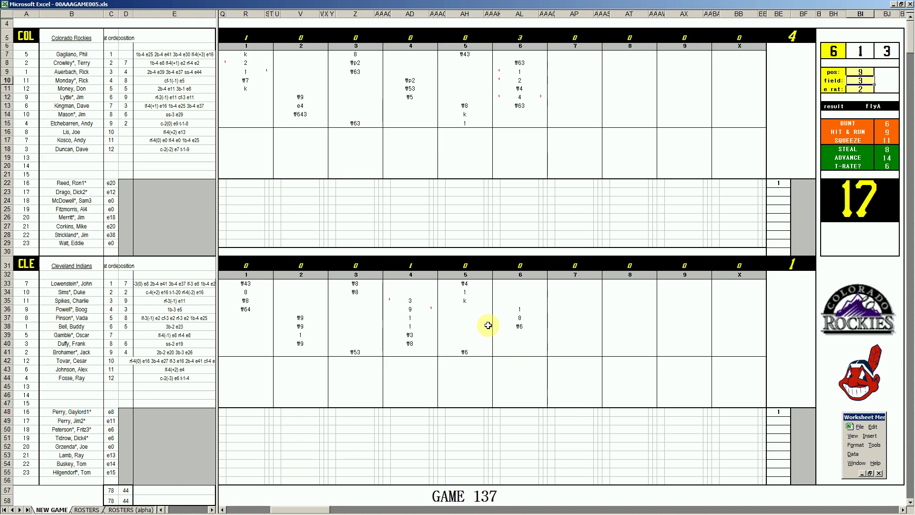
pyautogui.press('Return')
pyautogui.press('Return')
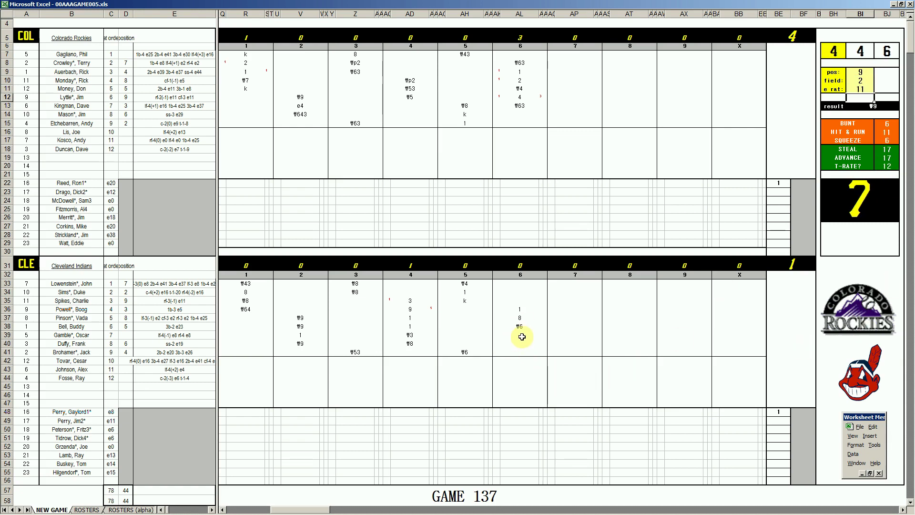
pyautogui.click(522, 334)
pyautogui.write('#9')
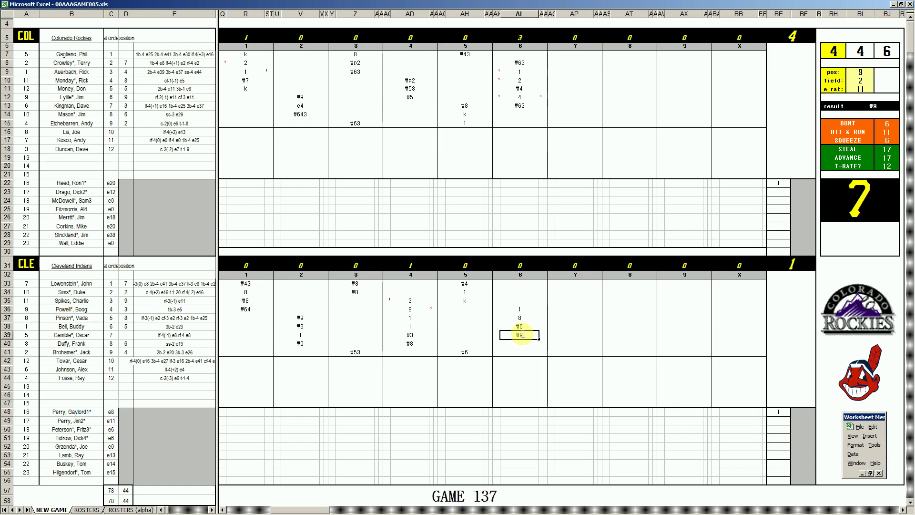
pyautogui.press('Return')
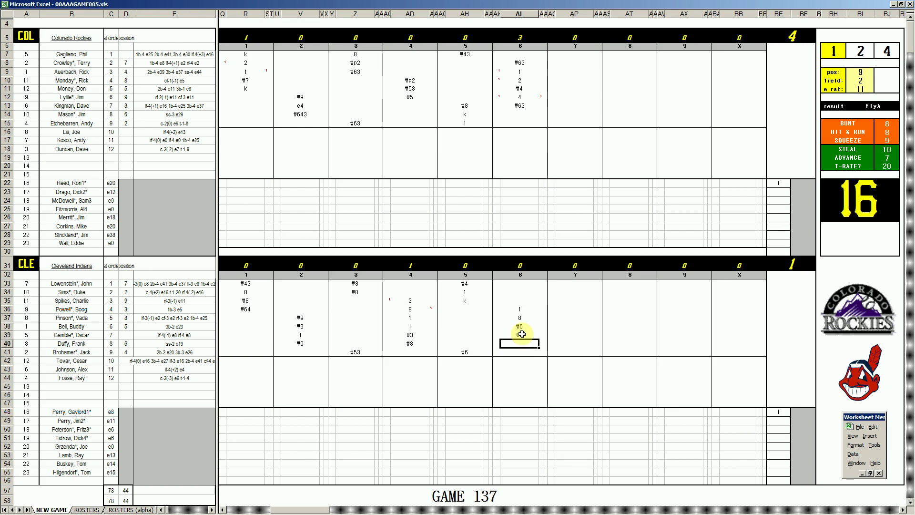
pyautogui.write('#63')
# - Enter 1 and #8 in AP14:AP15 for Colorado's seventh inning
pyautogui.click(565, 116)
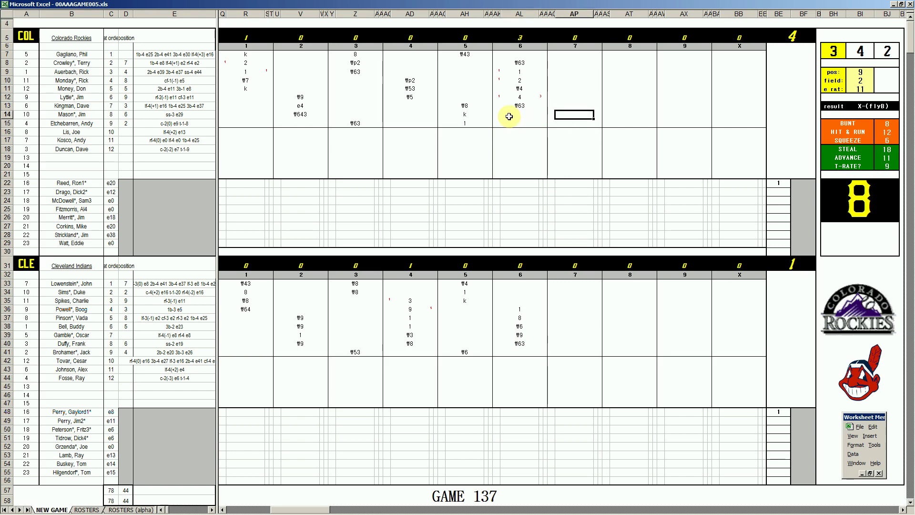
pyautogui.write('1')
pyautogui.press('Return')
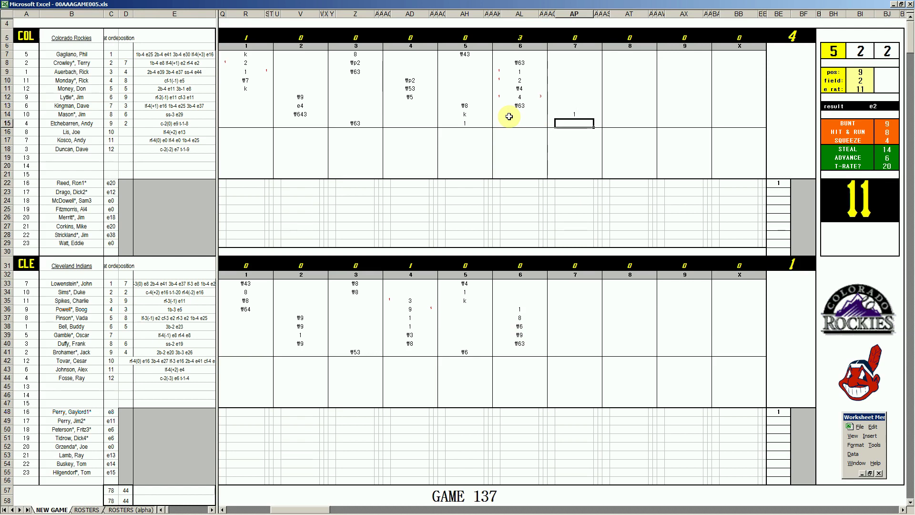
pyautogui.hotkey('ctrl', 'r')
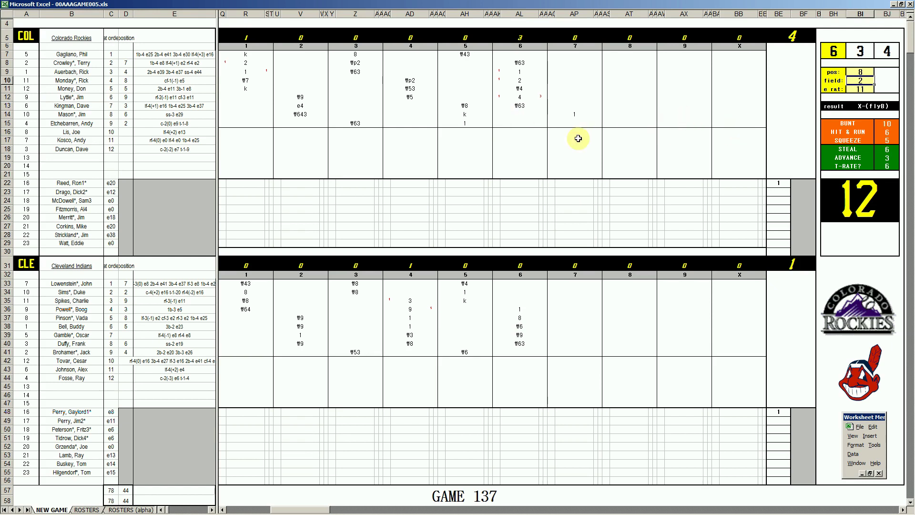
pyautogui.click(577, 123)
pyautogui.write('\\8')
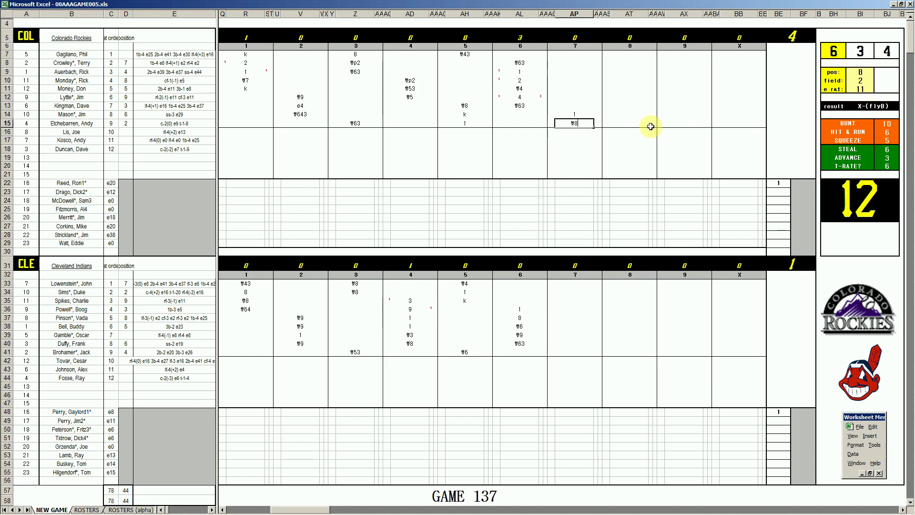
# - Enter 1 and #6 in rows 7–8 of Colorado's seventh inning
pyautogui.click(566, 56)
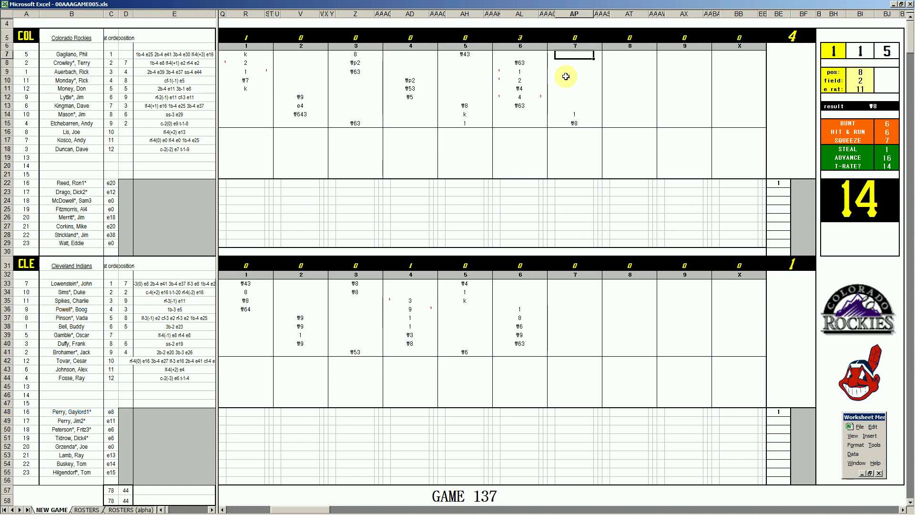
pyautogui.write('1')
pyautogui.press('Return')
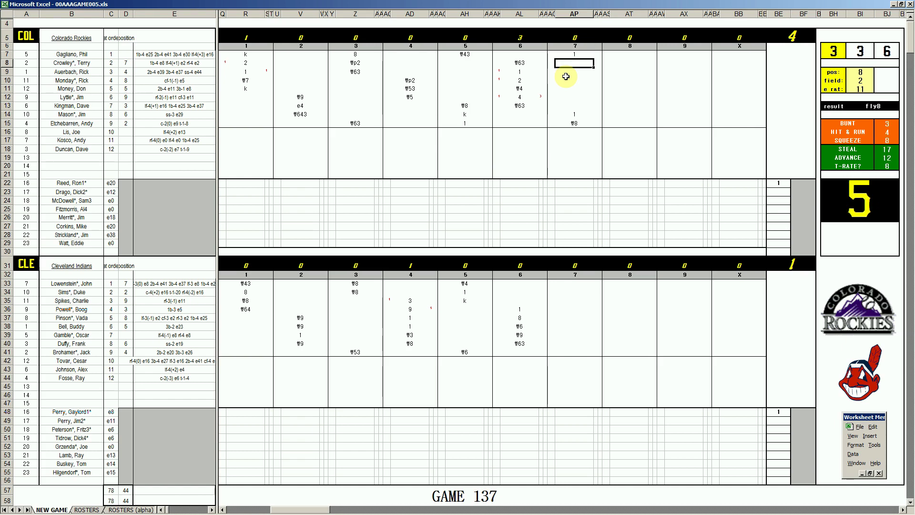
pyautogui.write('#6')
pyautogui.press('Return')
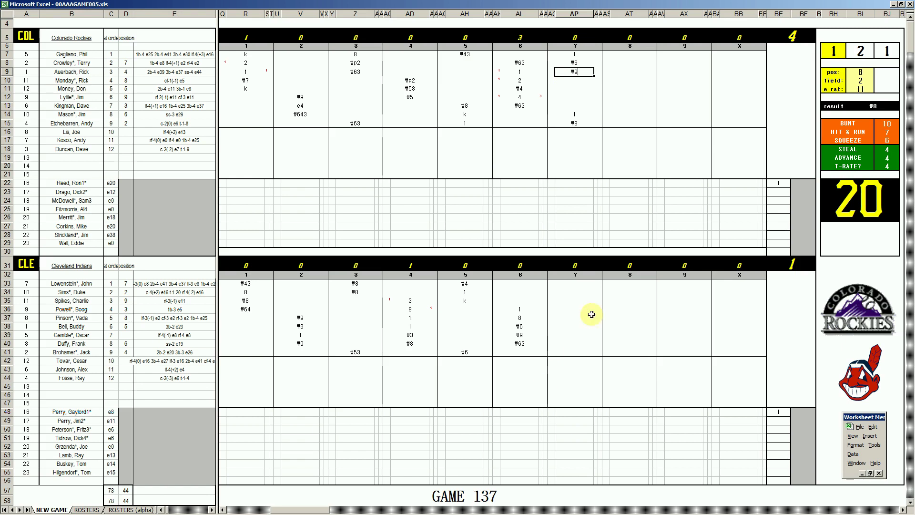
# - Bring Spotify forward, showing James Gang's Rides Again playing The Bomber medley
pyautogui.moveTo(546, 513)
pyautogui.press('F2')
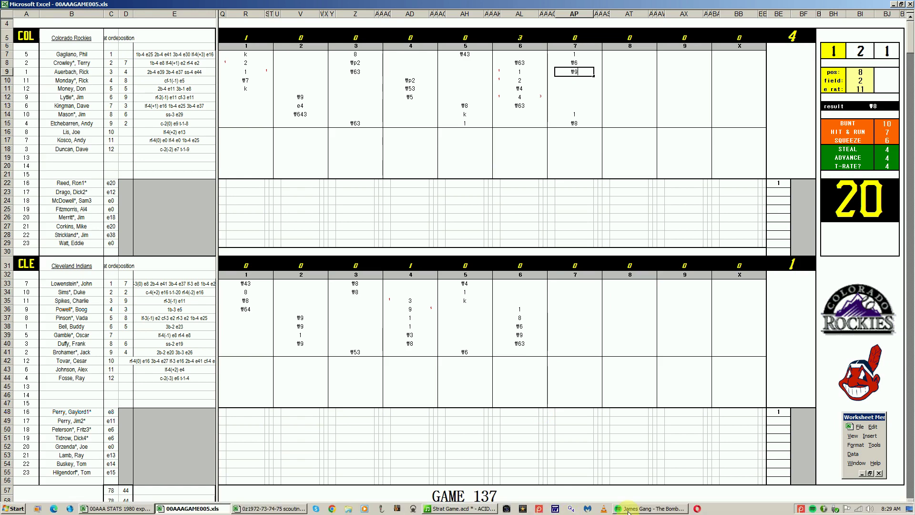
pyautogui.click(648, 509)
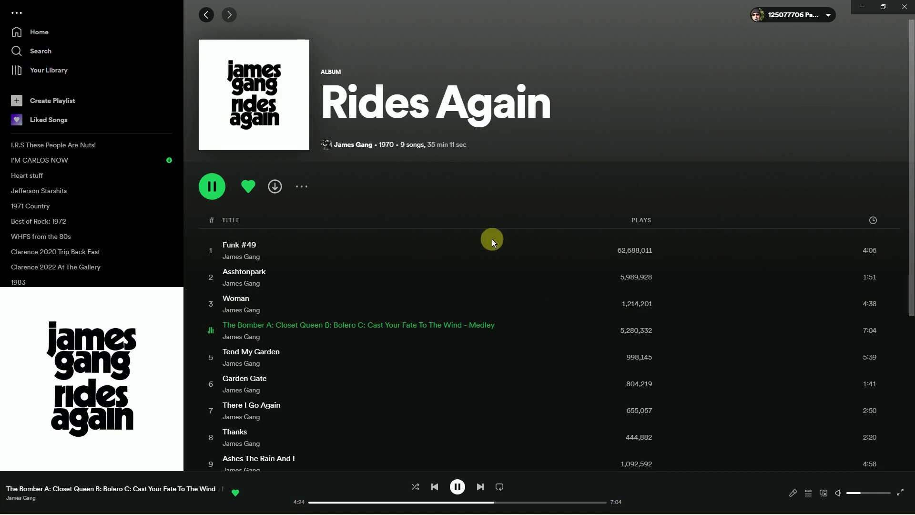
pyautogui.moveTo(205, 511)
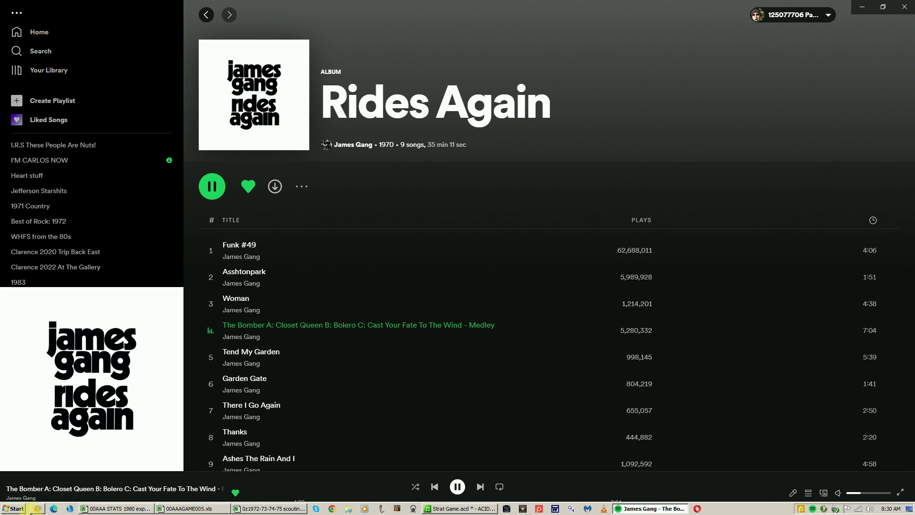
# - Return to Excel, commit #9, and enter a 1 in row 41 for Cleveland's seventh
pyautogui.click(185, 509)
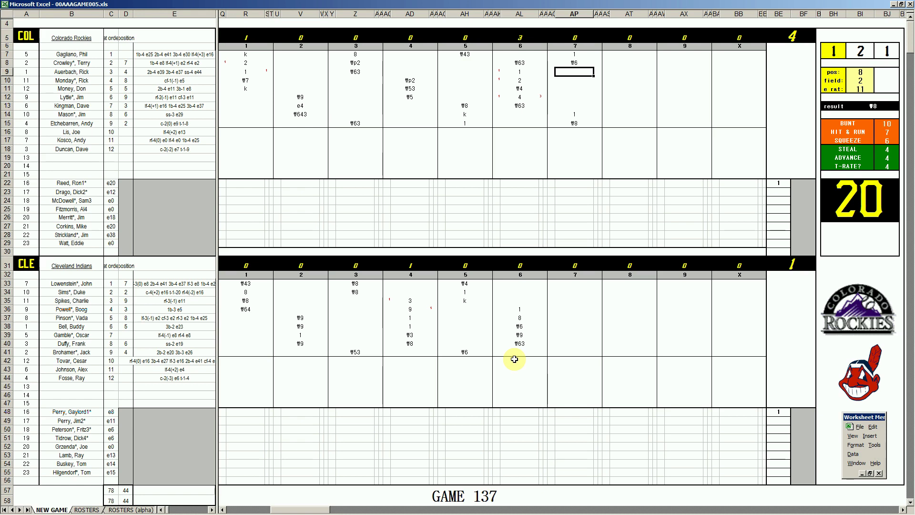
pyautogui.click(570, 342)
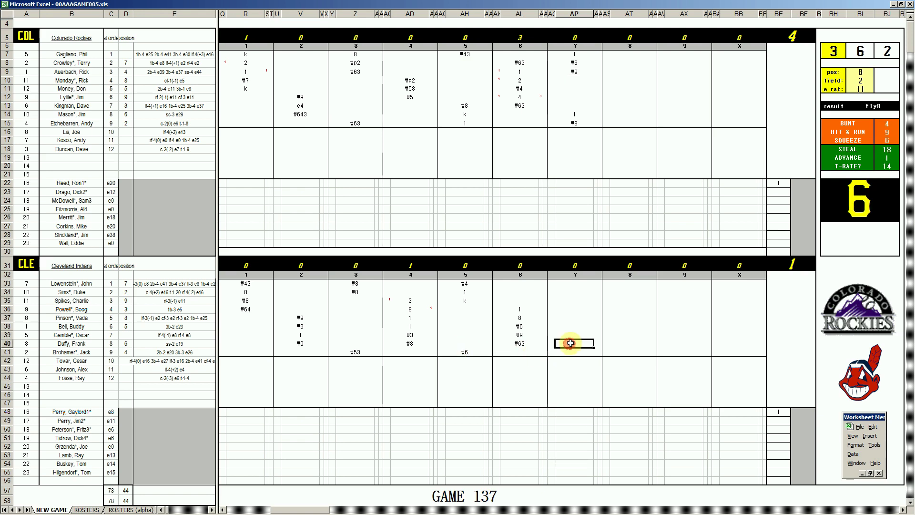
pyautogui.press('Down')
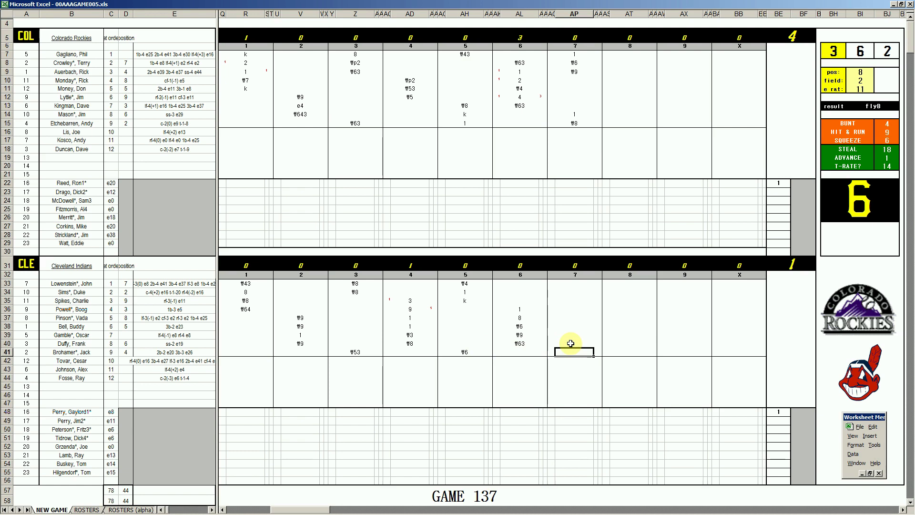
pyautogui.write('1')
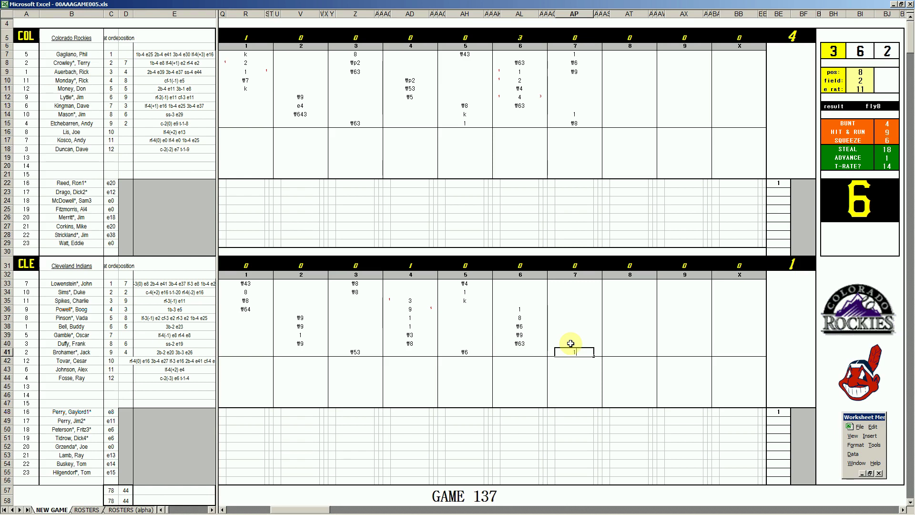
pyautogui.press('Return')
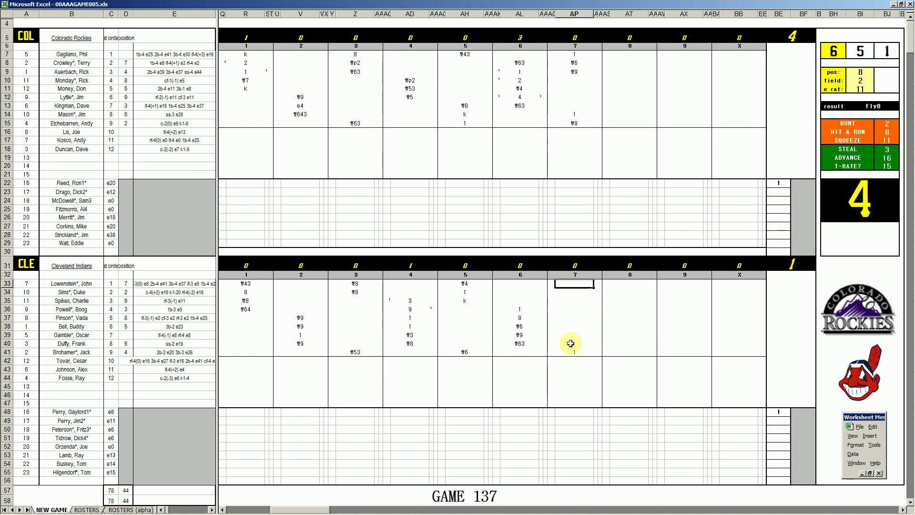
# - Set fielding position 4, field 4 and e rat 39, then reroll the play
pyautogui.press('Tab')
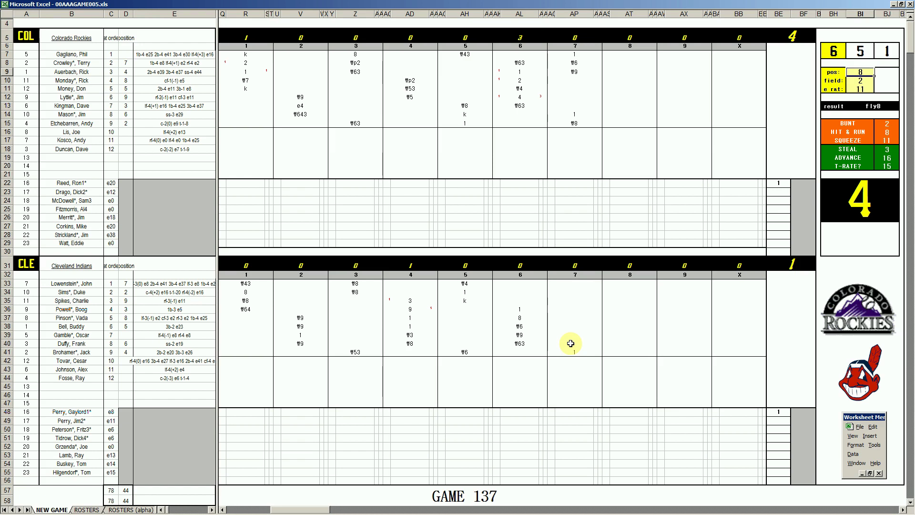
pyautogui.write('4')
pyautogui.press('Return')
pyautogui.write('4')
pyautogui.press('Return')
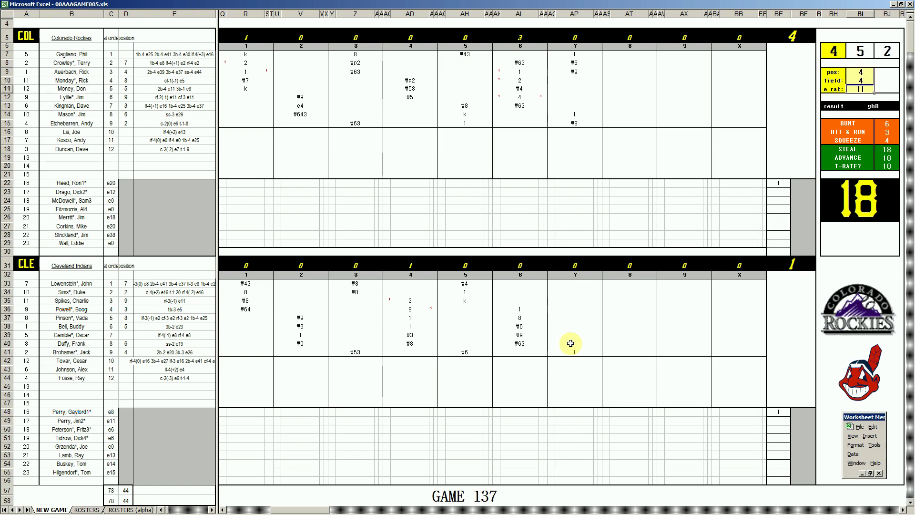
pyautogui.write('39')
pyautogui.press('Return')
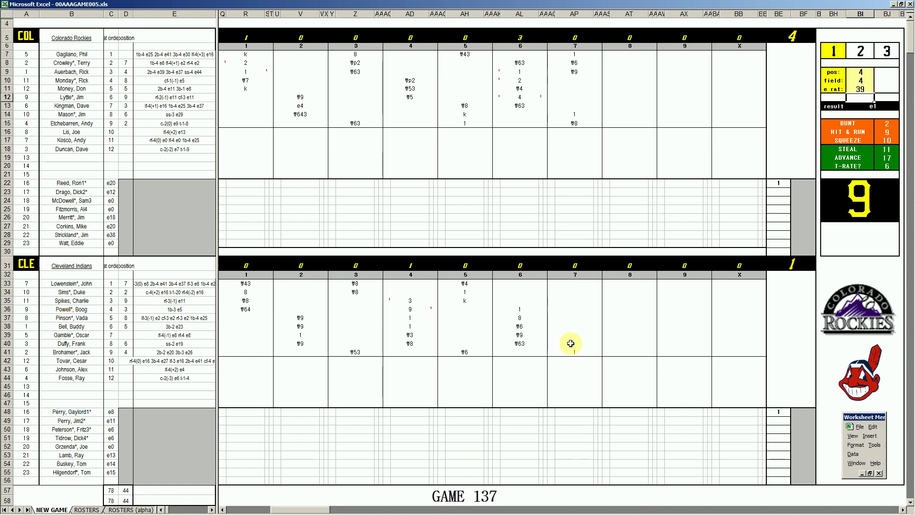
# - Enter e4 and 2 for Cleveland's first two seventh-inning batters in AP33:AP34
pyautogui.click(570, 286)
pyautogui.write('e4')
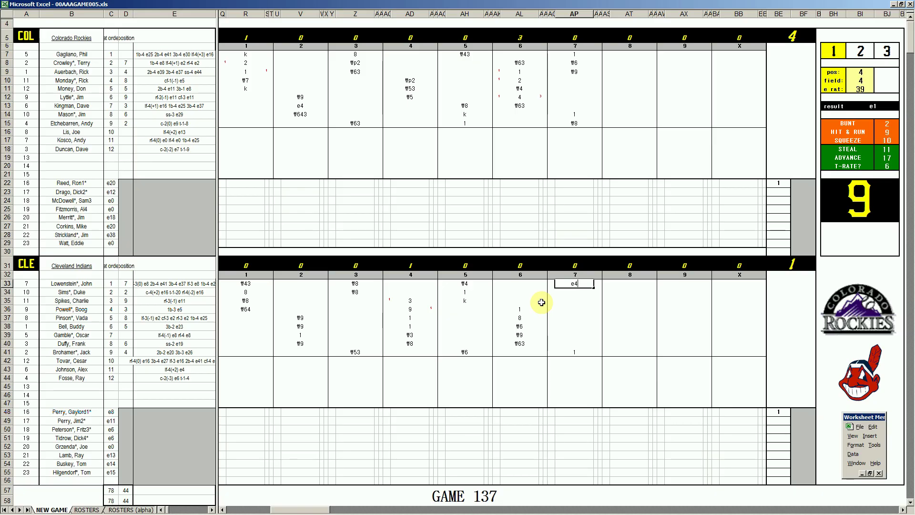
pyautogui.press('Return')
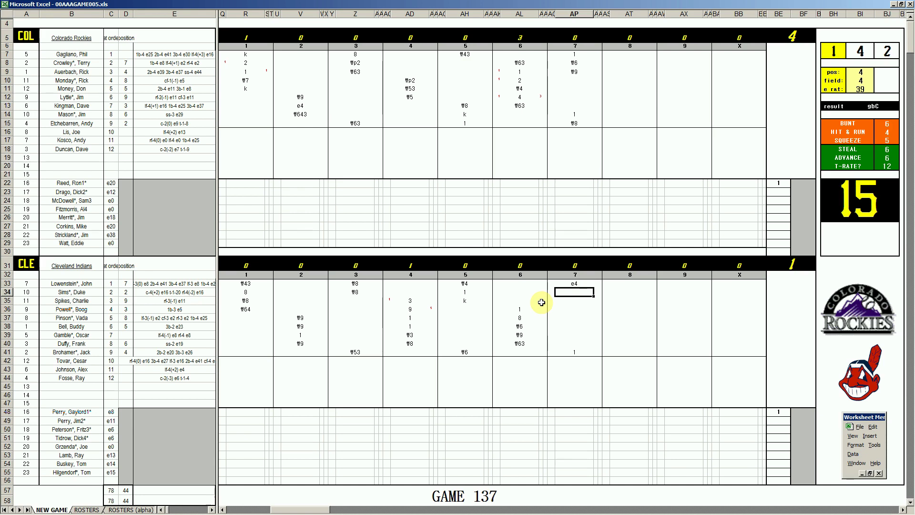
pyautogui.write('2')
pyautogui.press('Return')
pyautogui.press('Left')
pyautogui.press('Down')
pyautogui.press('Down')
pyautogui.press('Down')
pyautogui.press('Down')
pyautogui.press('Down')
pyautogui.press('Down')
pyautogui.press('Down')
pyautogui.press('Down')
pyautogui.press('Up')
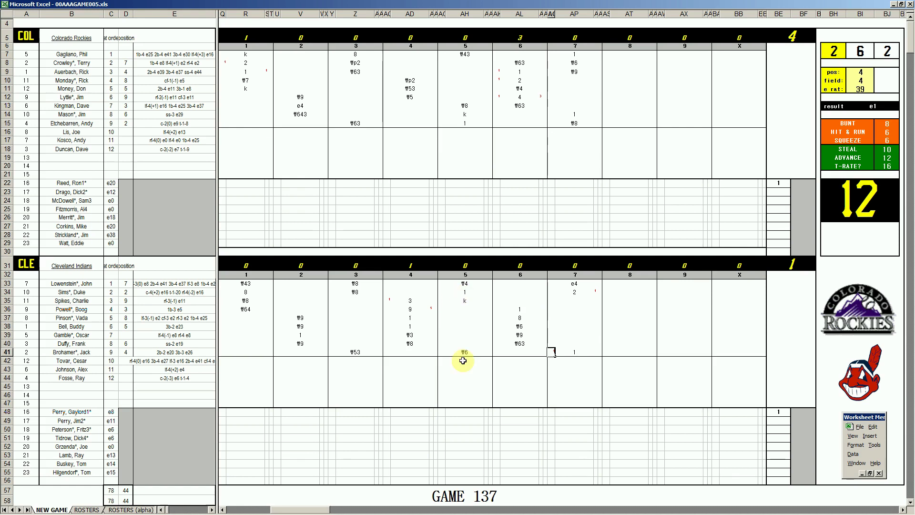
# - Enter 2 for the third Indians batter in AP35 and mark the leadoff batter's run with 1
pyautogui.click(573, 300)
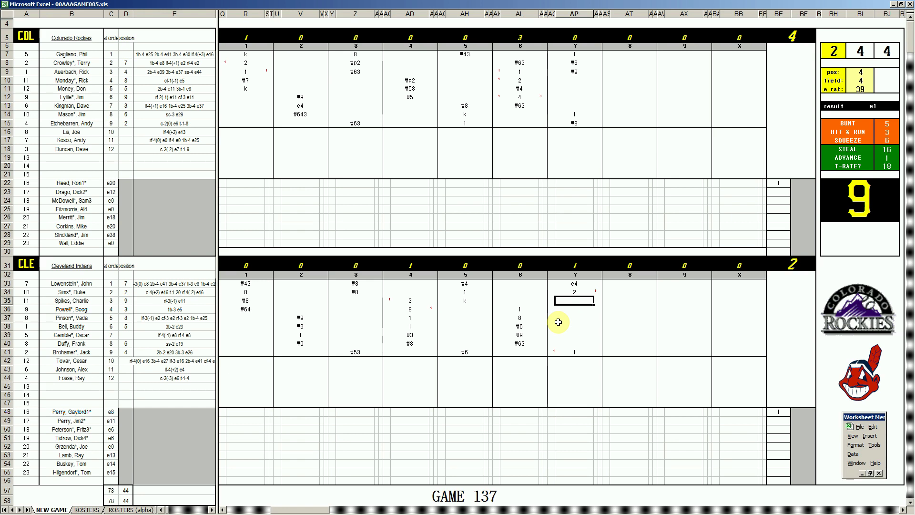
pyautogui.write('2')
pyautogui.press('Return')
pyautogui.press('Up')
pyautogui.write('1')
pyautogui.press('Return')
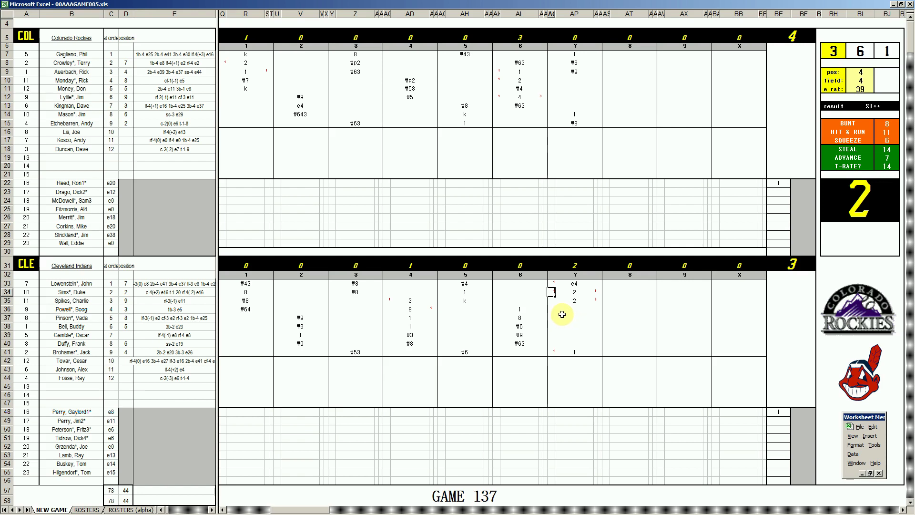
# - Enter #6 in AP36 and 1 in AP37 for the fourth and fifth Indians batters' 7th inning
pyautogui.click(578, 309)
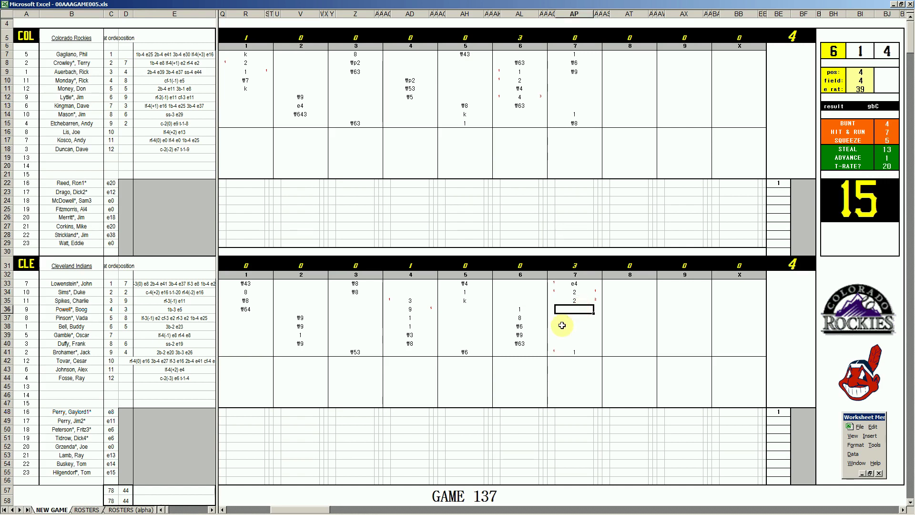
pyautogui.write('#6')
pyautogui.press('Return')
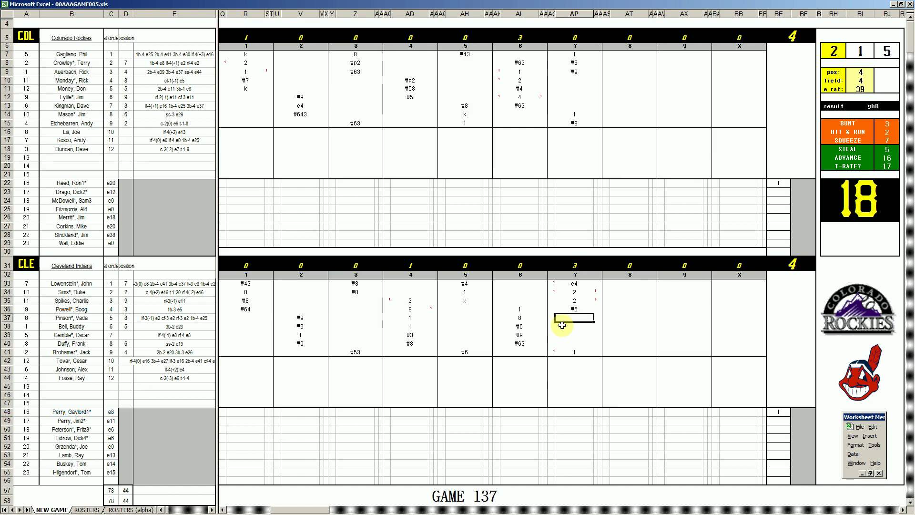
pyautogui.write('1')
pyautogui.press('Return')
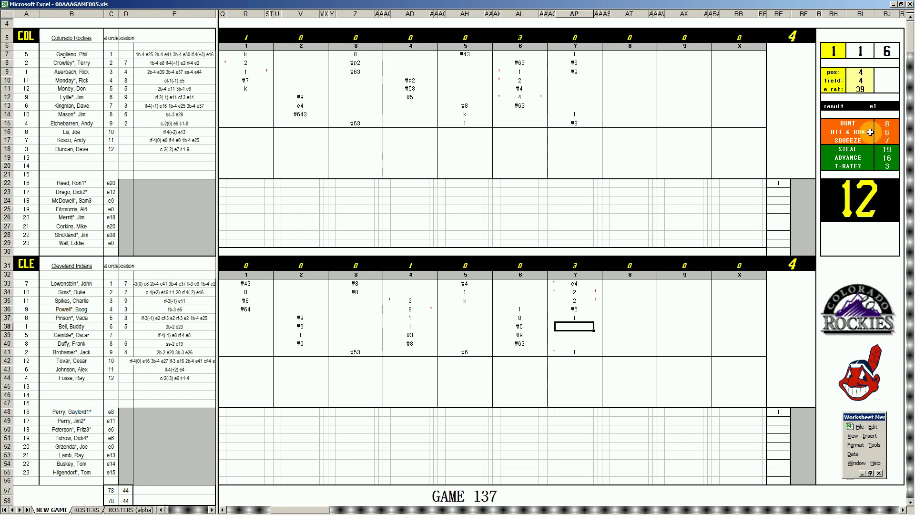
pyautogui.press('Up')
pyautogui.press('Up')
pyautogui.press('Up')
pyautogui.press('Down')
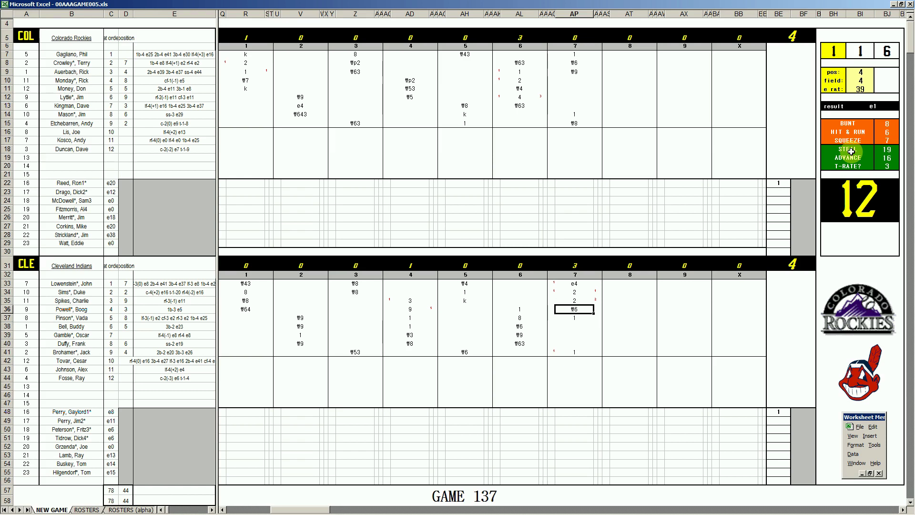
pyautogui.press('Down')
pyautogui.press('Down')
pyautogui.press('Down')
pyautogui.press('Down')
pyautogui.press('Down')
pyautogui.press('Down')
pyautogui.press('Down')
pyautogui.press('Down')
pyautogui.press('Down')
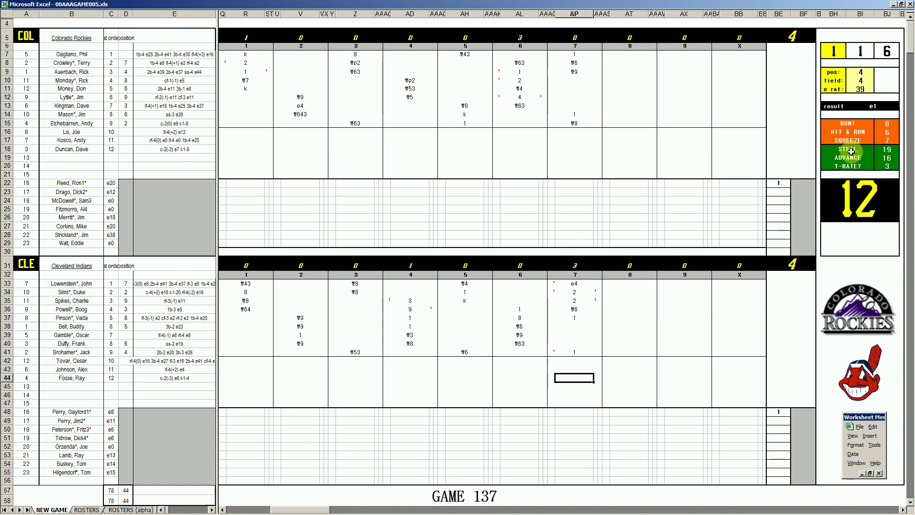
pyautogui.press('Down')
pyautogui.press('Down')
pyautogui.press('Down')
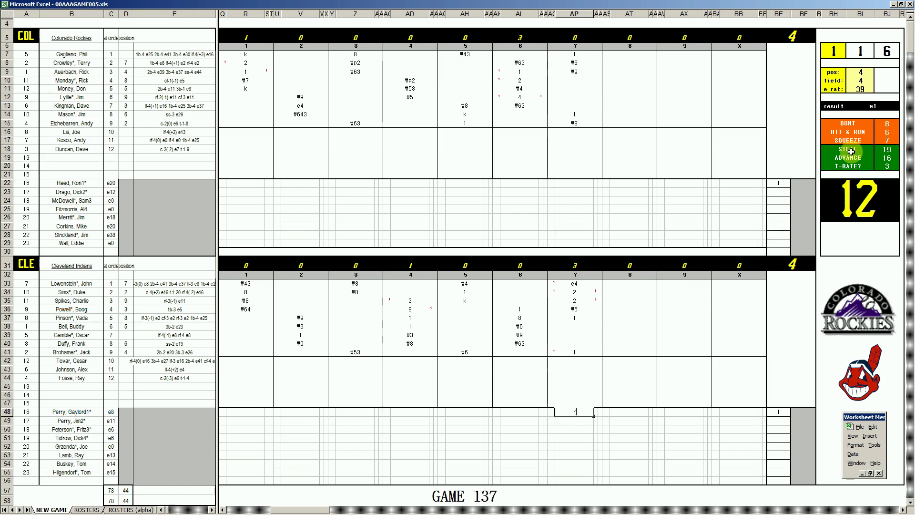
# - Leave the r entry unchanged and enter 1 for the sixth Indians batter in AP38
pyautogui.press('F2')
pyautogui.press('Return')
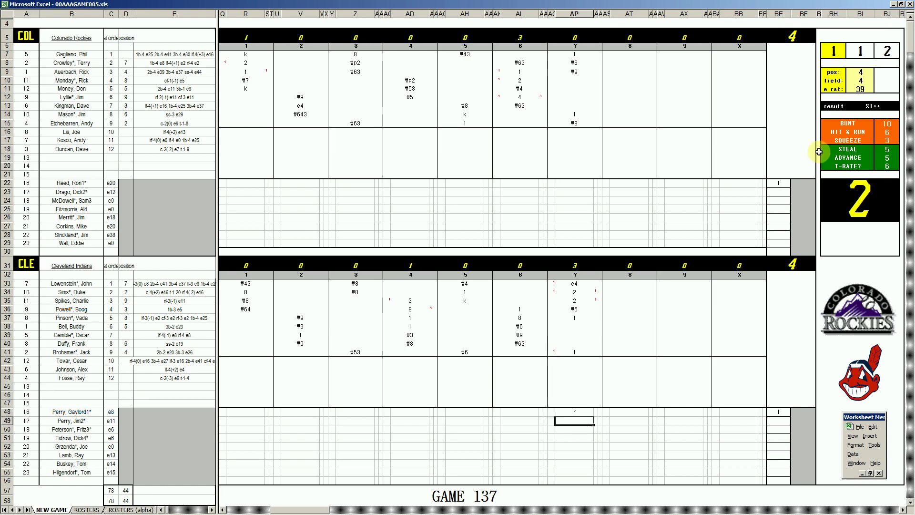
pyautogui.press('Up')
pyautogui.press('Up')
pyautogui.press('Up')
pyautogui.press('Up')
pyautogui.press('Up')
pyautogui.press('Up')
pyautogui.press('Up')
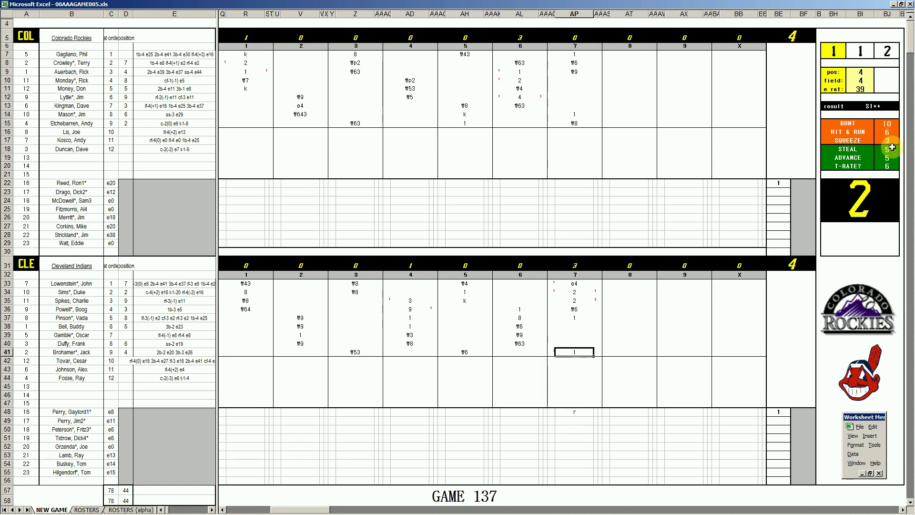
pyautogui.press('Right')
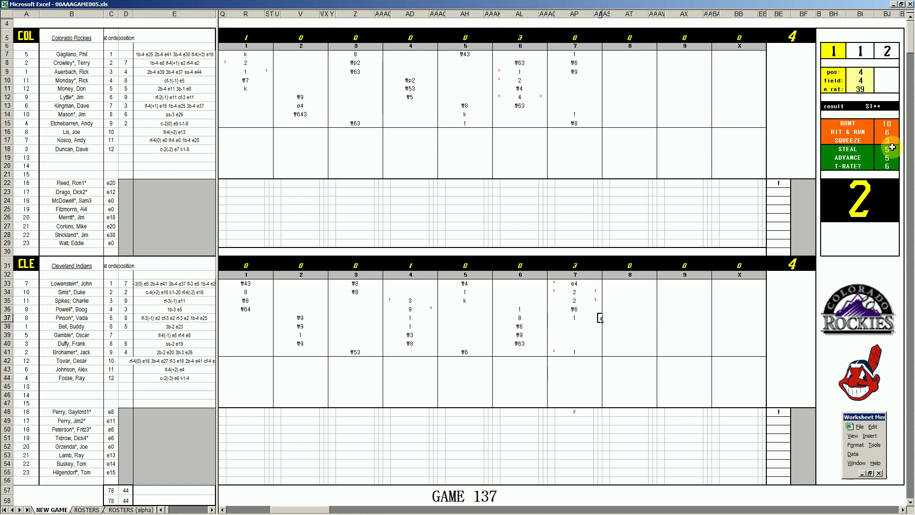
pyautogui.press('Return')
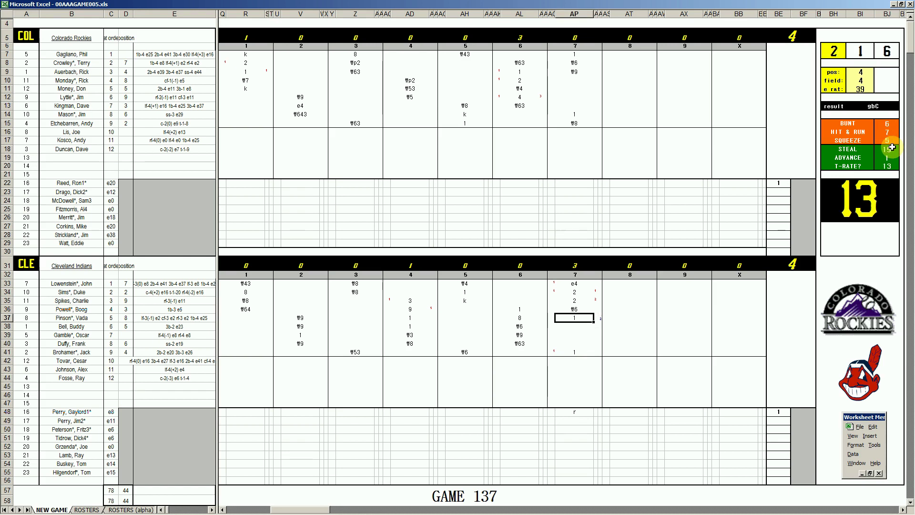
pyautogui.press('Down')
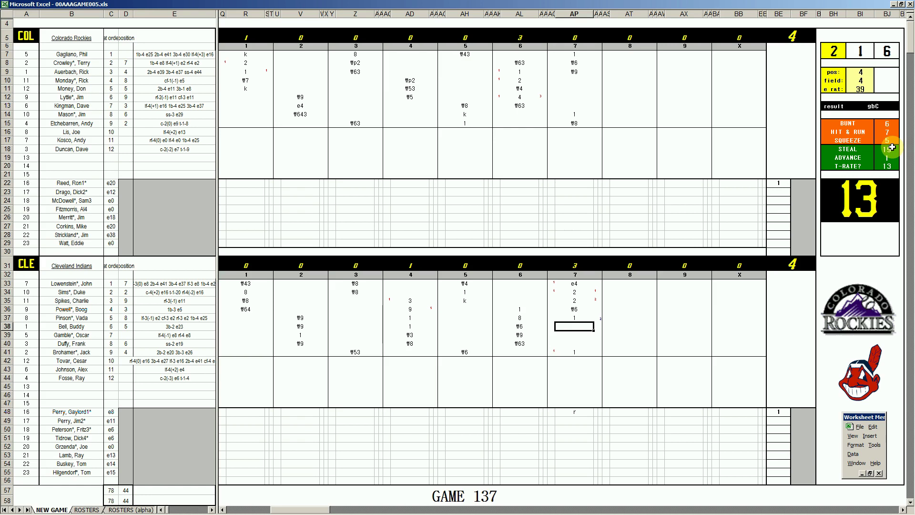
pyautogui.write('1')
pyautogui.press('Return')
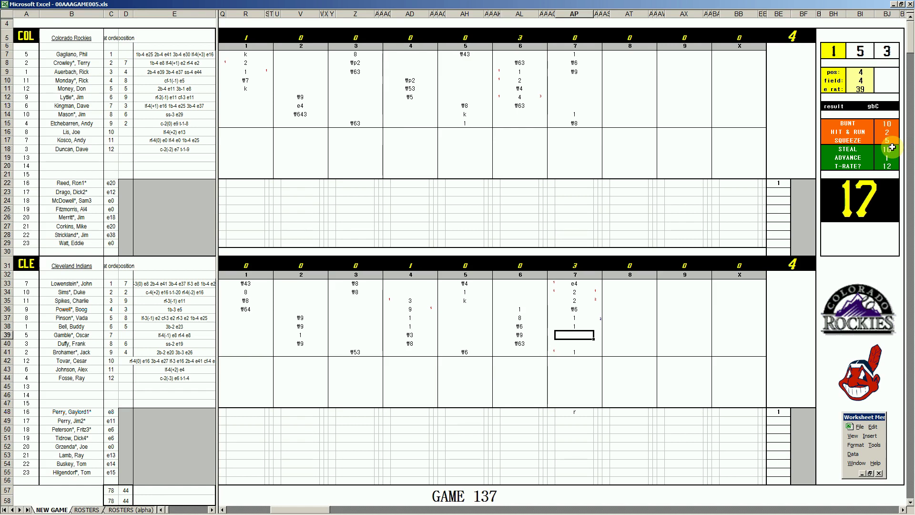
# - Mark the fifth batter's run with 1 beside AP37 and enter 8 for the seventh batter
pyautogui.press('Up')
pyautogui.write('1')
pyautogui.hotkey('ctrl', 'Return')
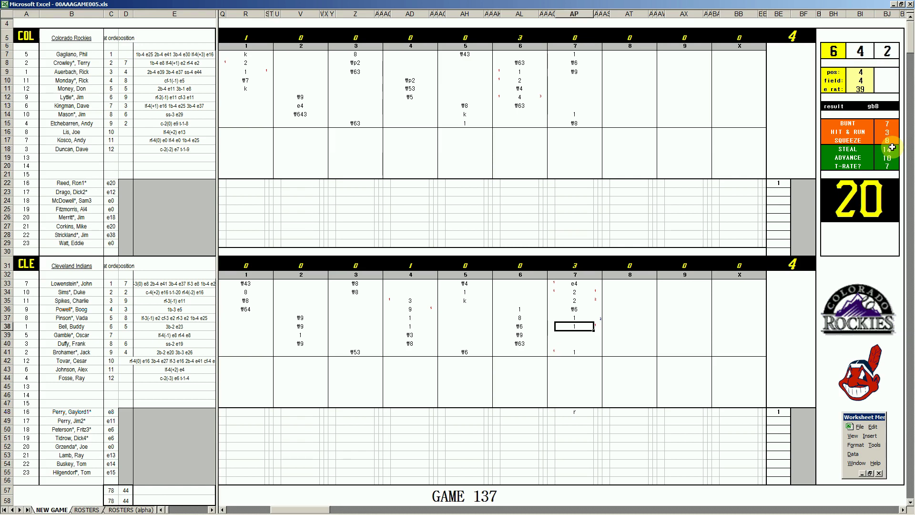
pyautogui.press('Left')
pyautogui.press('Up')
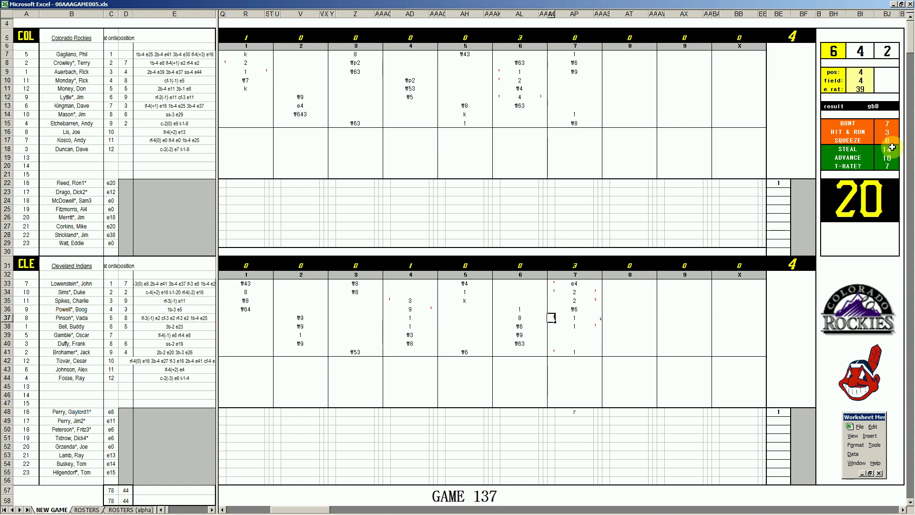
pyautogui.write('1')
pyautogui.press('Return')
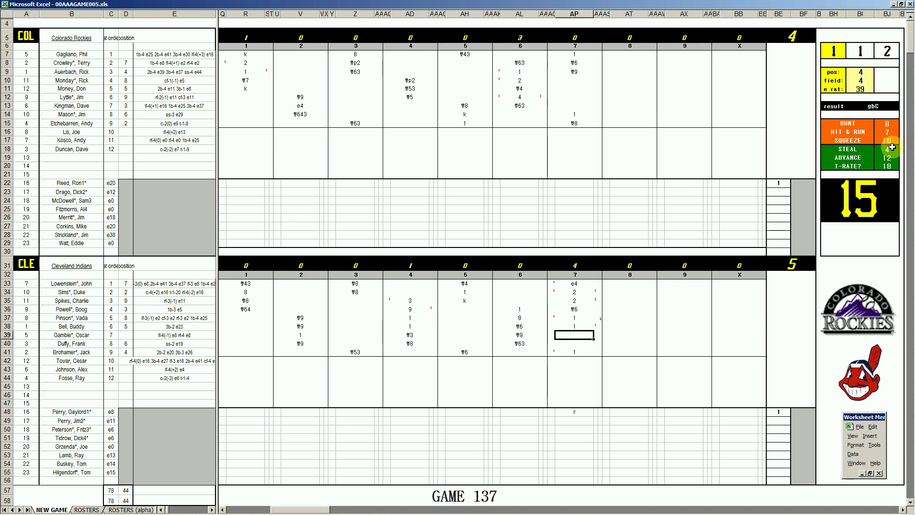
pyautogui.write('8')
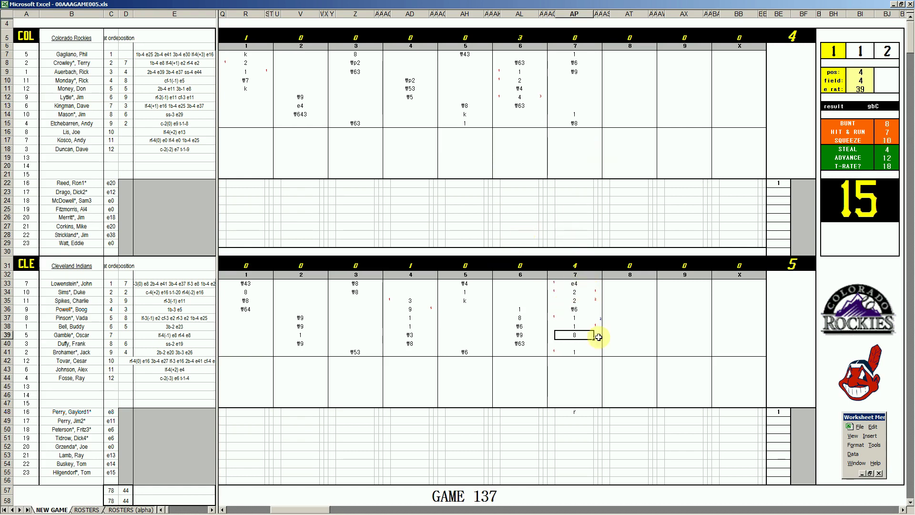
# - Enter +20 in BF22 to give the starting Rockies pitcher 6 2/3 innings
pyautogui.click(807, 186)
pyautogui.write('+20+/')
pyautogui.press('BackSpace')
pyautogui.press('BackSpace')
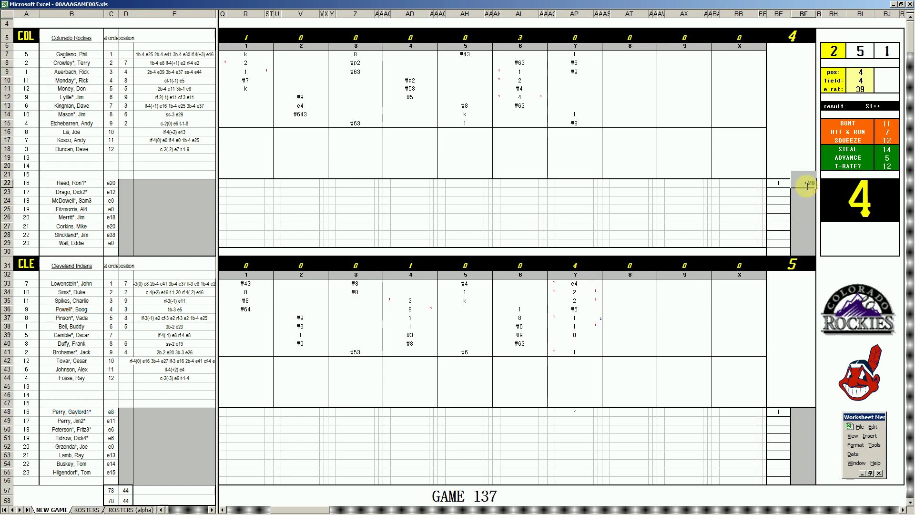
pyautogui.press('Return')
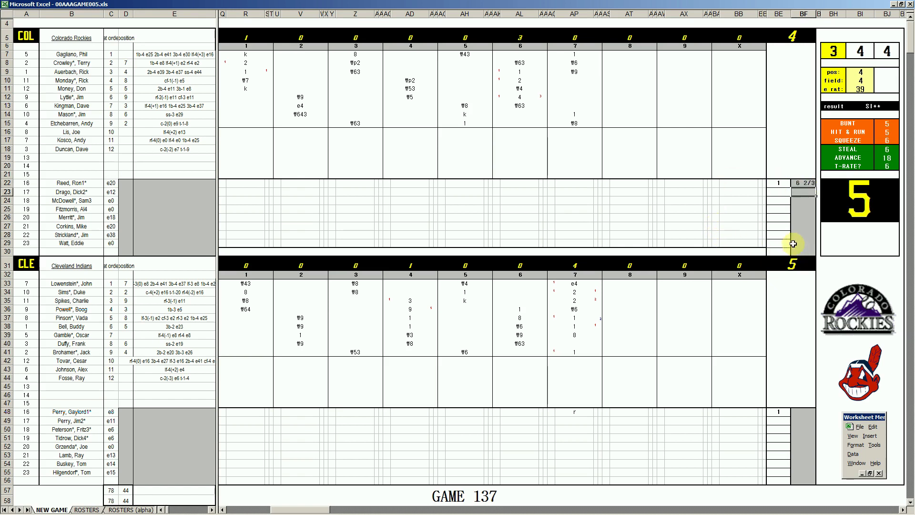
# - Record 7 in BE28 and fd in AP28 for the reliever, then #7 for the eighth Indians batter
pyautogui.click(781, 235)
pyautogui.write('8')
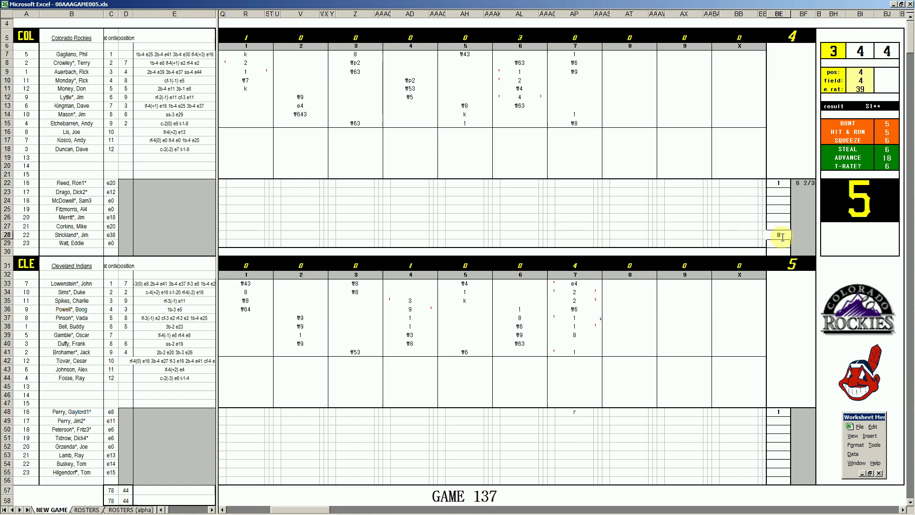
pyautogui.press('BackSpace')
pyautogui.write('7')
pyautogui.press('Return')
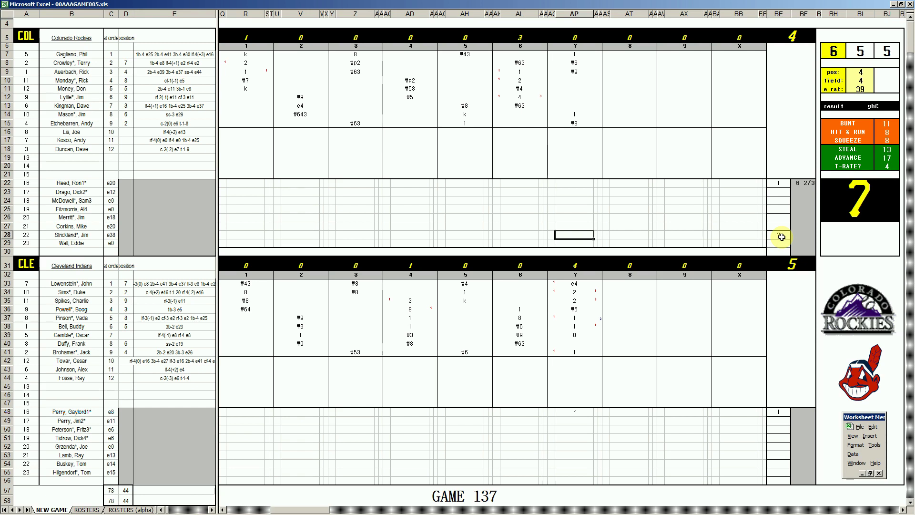
pyautogui.write('fd')
pyautogui.click(573, 343)
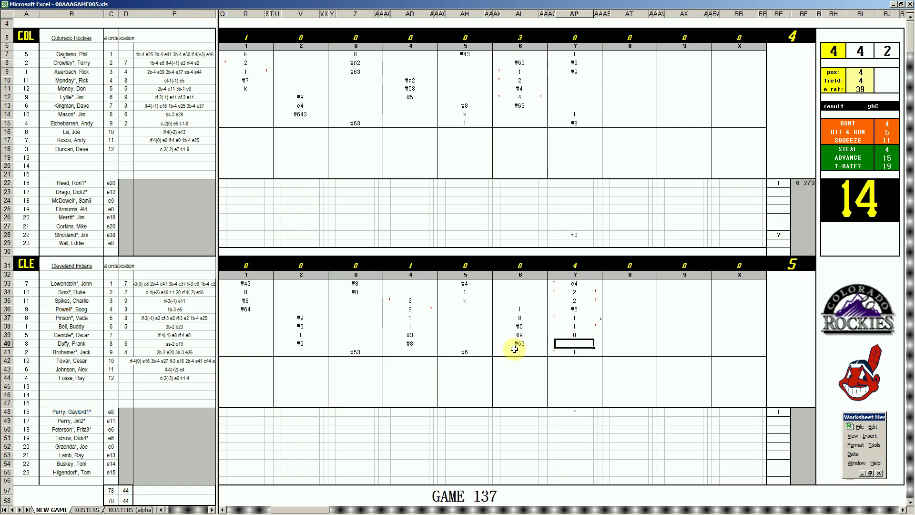
pyautogui.write('#7')
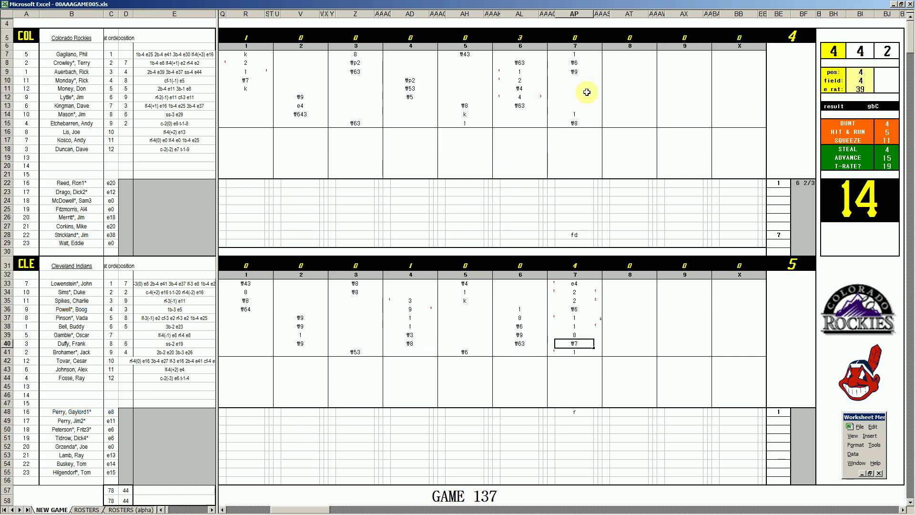
# - Enter #8, #8 and 1 down AT10–AT12 for the Rockies' 8th, then k in AT13
pyautogui.click(615, 80)
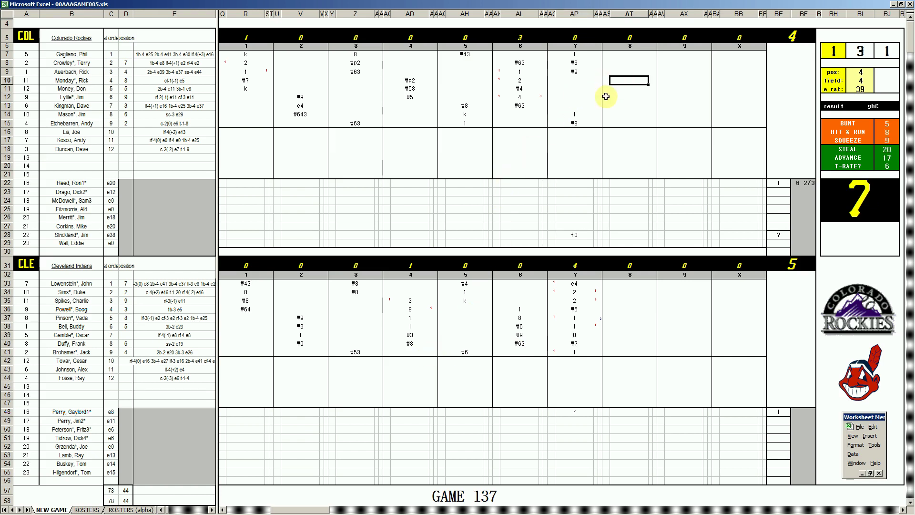
pyautogui.write('#8')
pyautogui.press('Return')
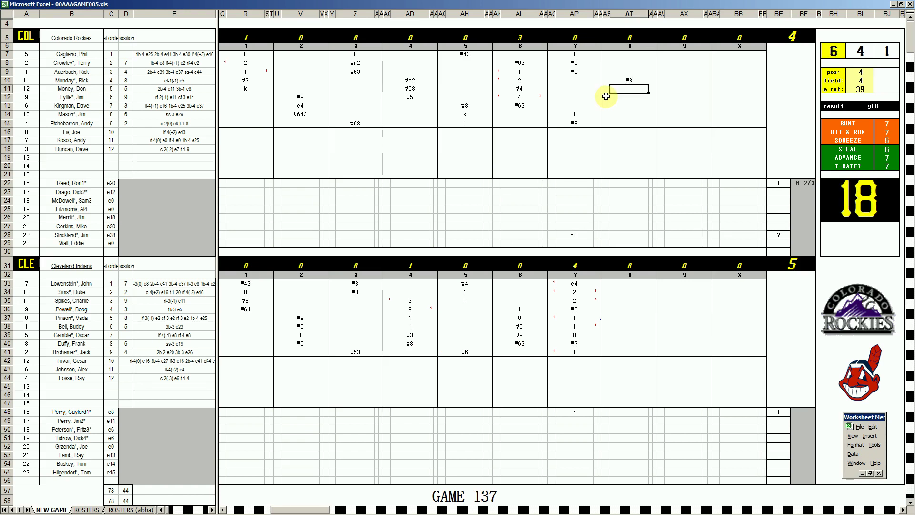
pyautogui.write('#8')
pyautogui.press('Return')
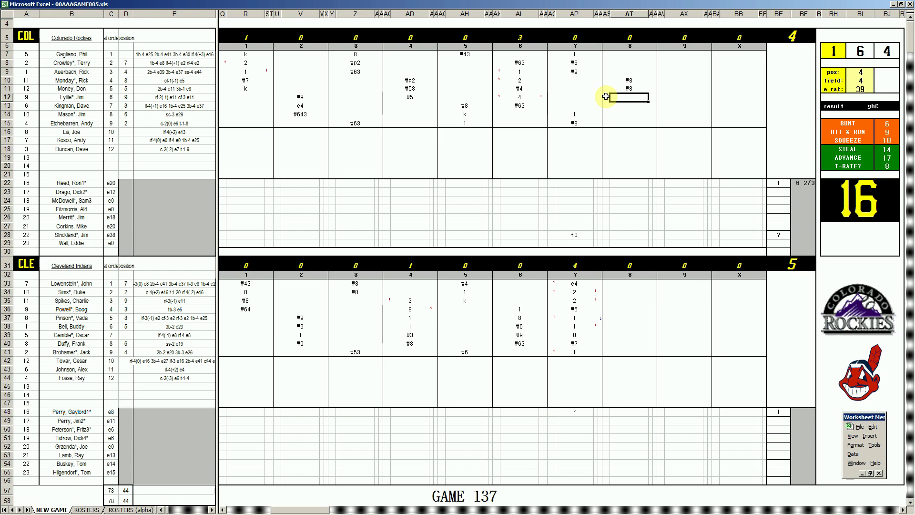
pyautogui.write('1')
pyautogui.press('Return')
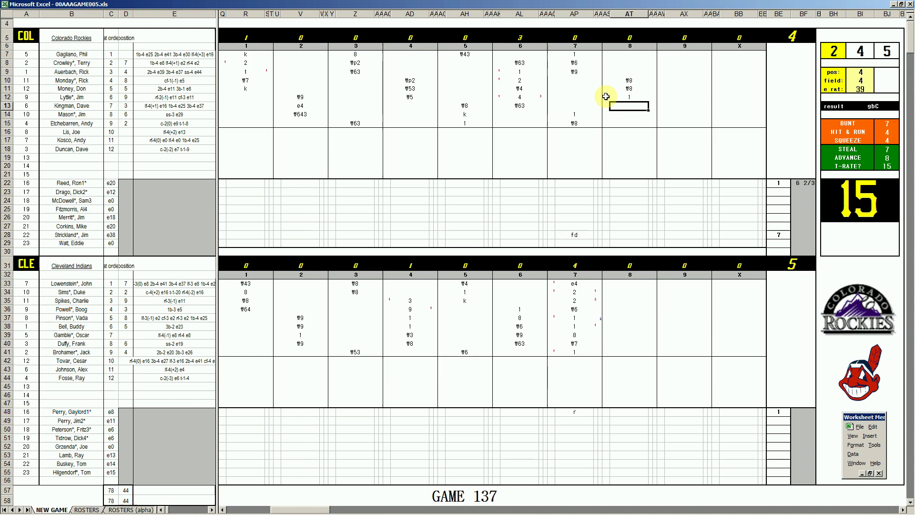
pyautogui.write('k')
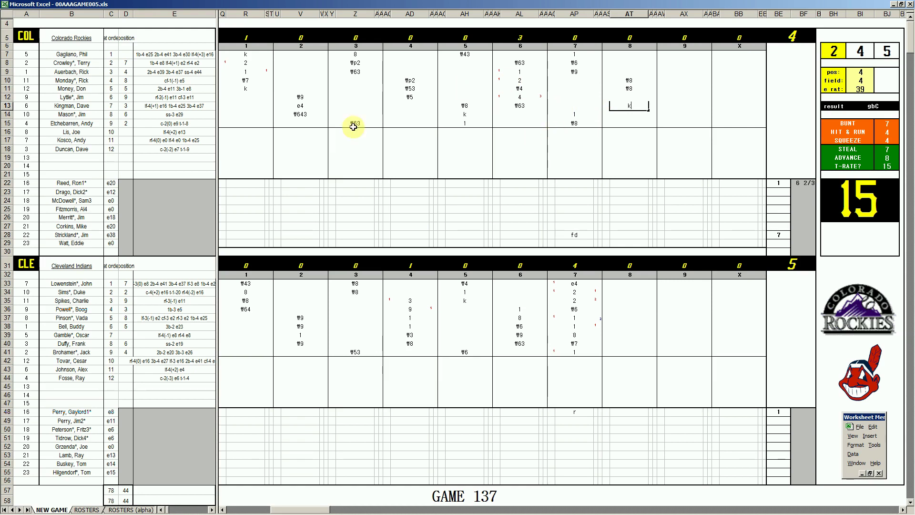
# - Record k in AT41 and #9 in AT33 for the Indians' 8th inning
pyautogui.click(624, 353)
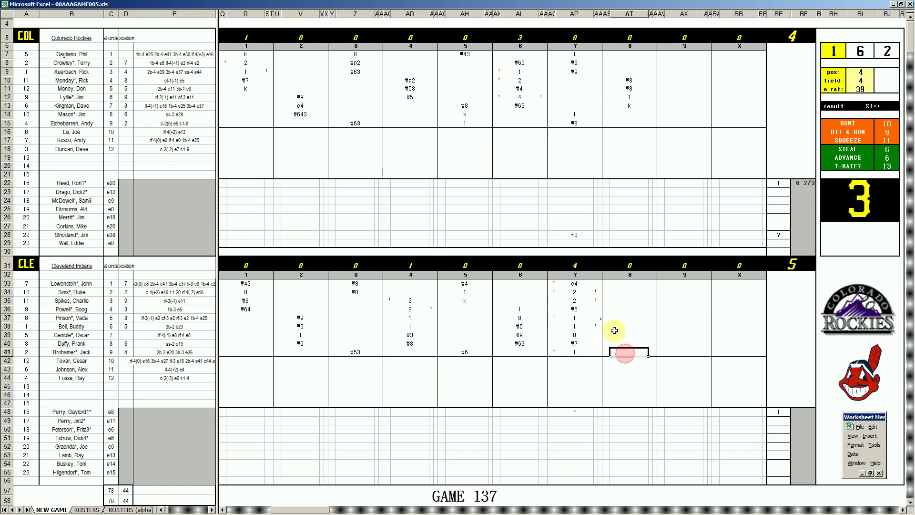
pyautogui.write('k')
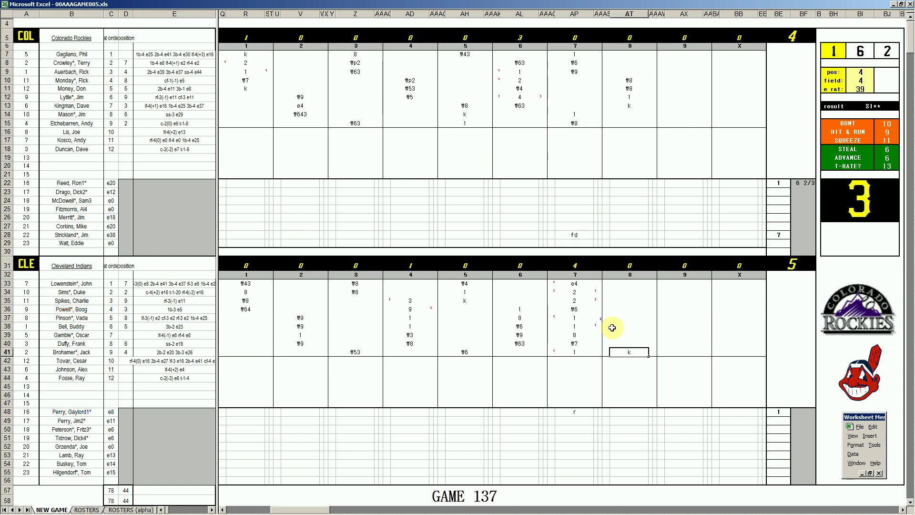
pyautogui.press('Return')
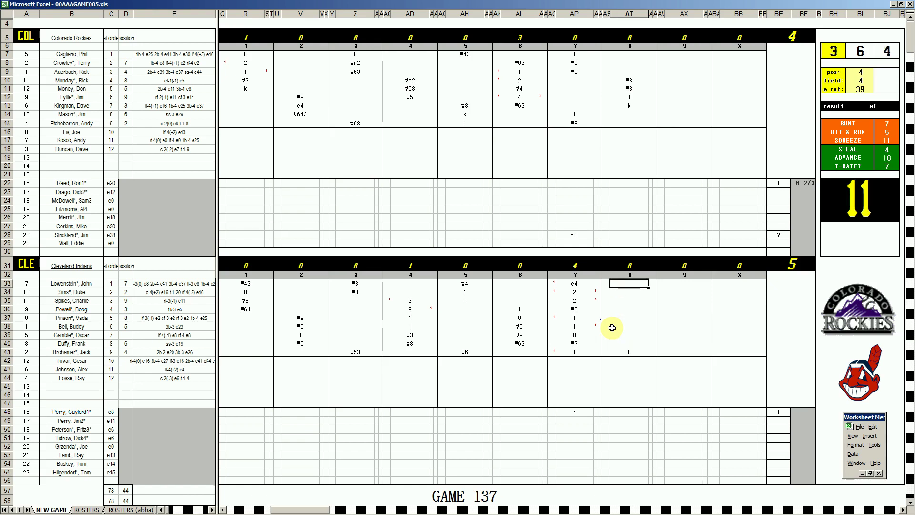
pyautogui.write('#9')
pyautogui.press('Return')
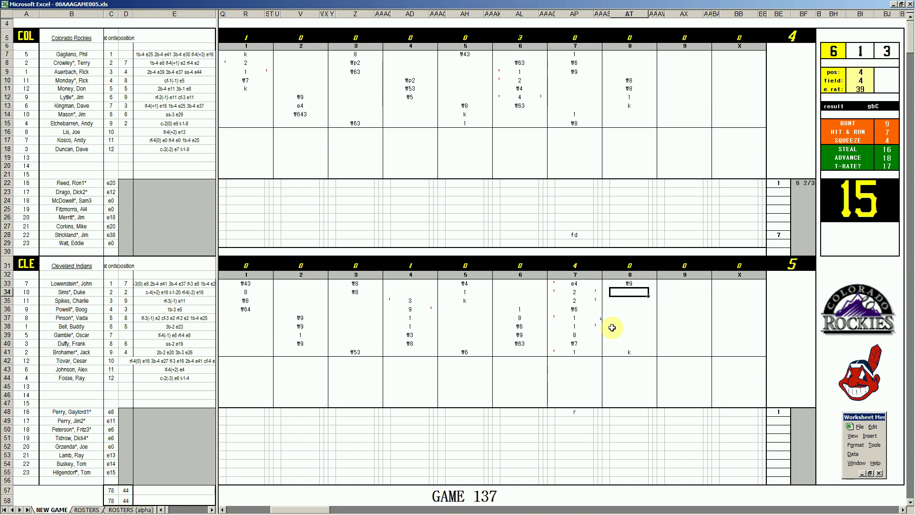
# - Set the side panel to pos 2, field 2 and e rat 9
pyautogui.press('Tab')
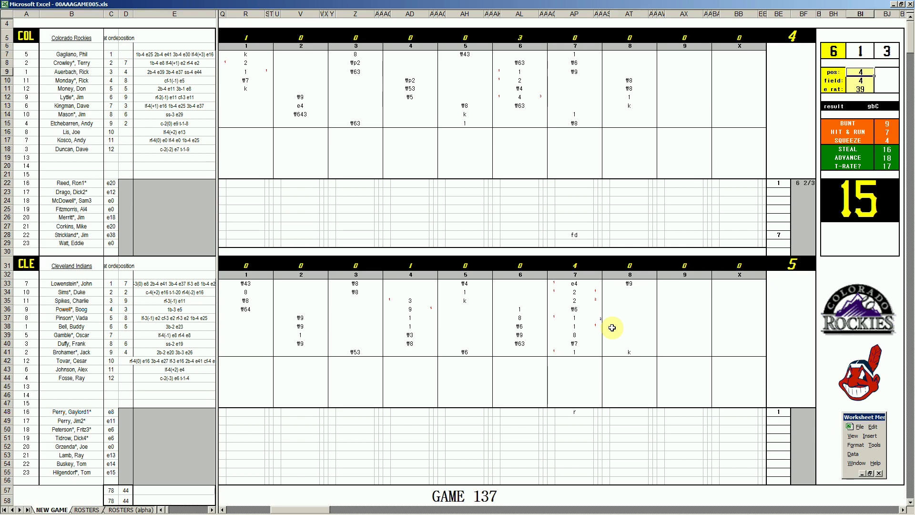
pyautogui.write('2')
pyautogui.press('Return')
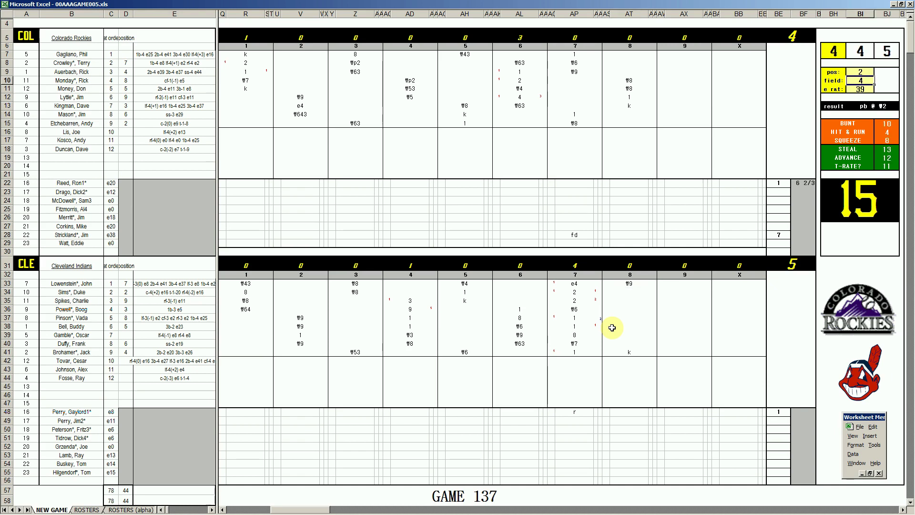
pyautogui.write('2')
pyautogui.press('Return')
pyautogui.write('9')
pyautogui.press('Return')
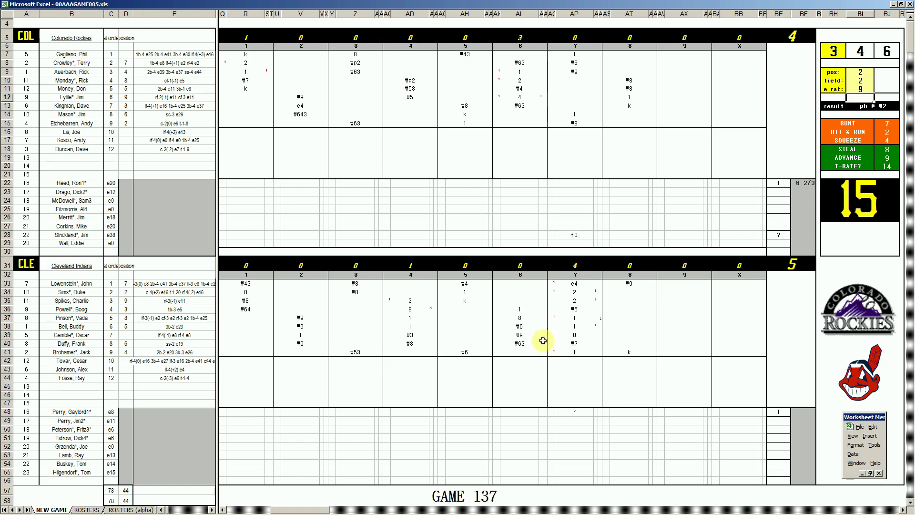
# - Enter #2 in AT44 for the Indians' 8th inning
pyautogui.click(628, 377)
pyautogui.write('#2')
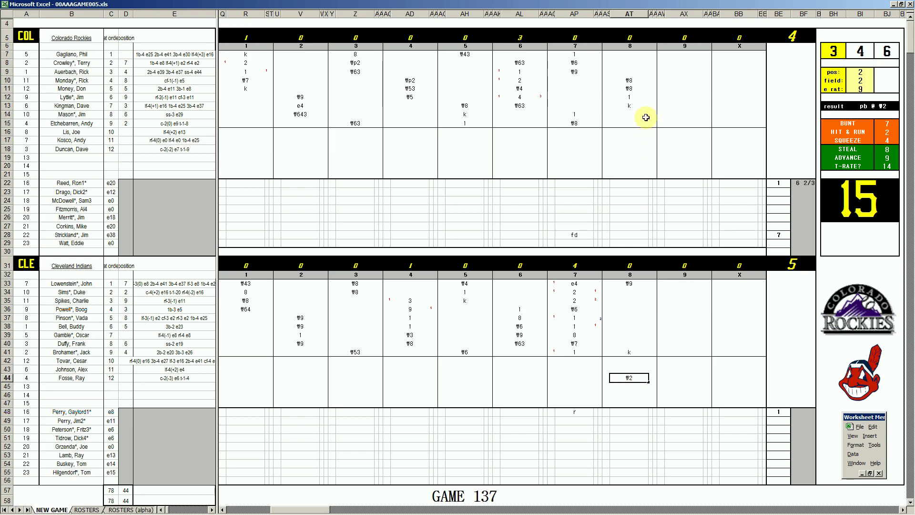
# - Commit the #2 and enter 1 in AX14 for the Rockies' 9th-inning batter
pyautogui.click(675, 113)
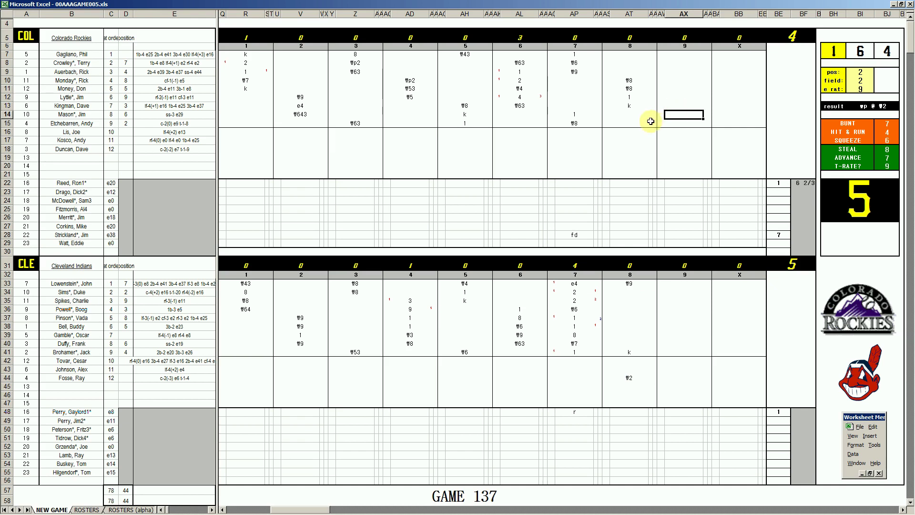
pyautogui.write('1')
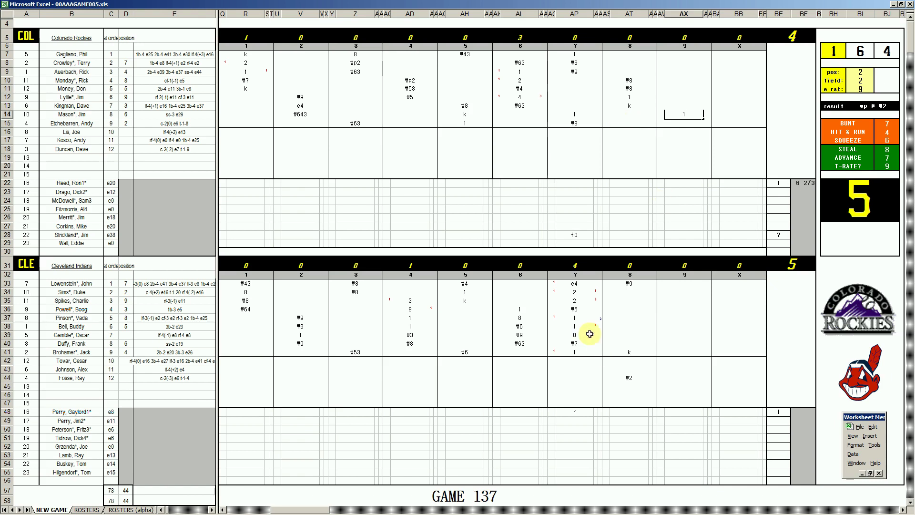
# - Set the side panel to pos 7 and field 3, then enter \7 in AX17
pyautogui.click(683, 143)
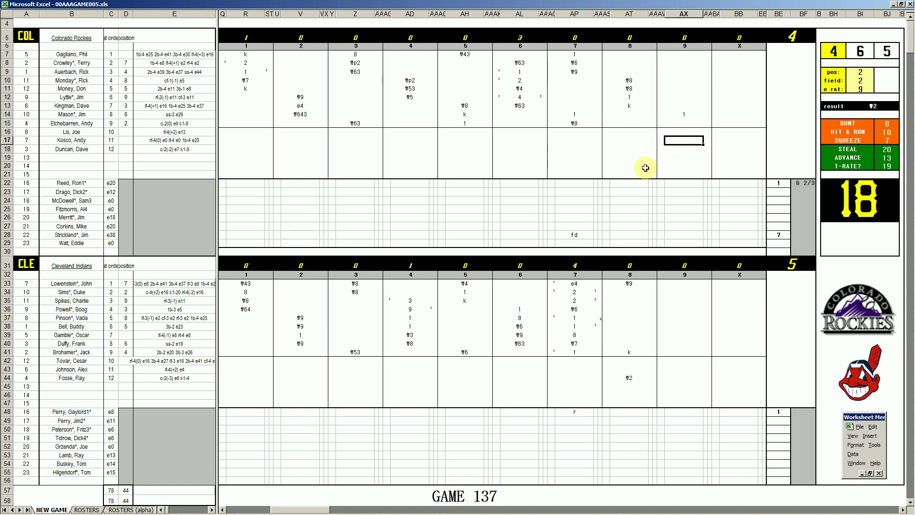
pyautogui.press('Tab')
pyautogui.write('7')
pyautogui.press('Tab')
pyautogui.write('3')
pyautogui.press('Tab')
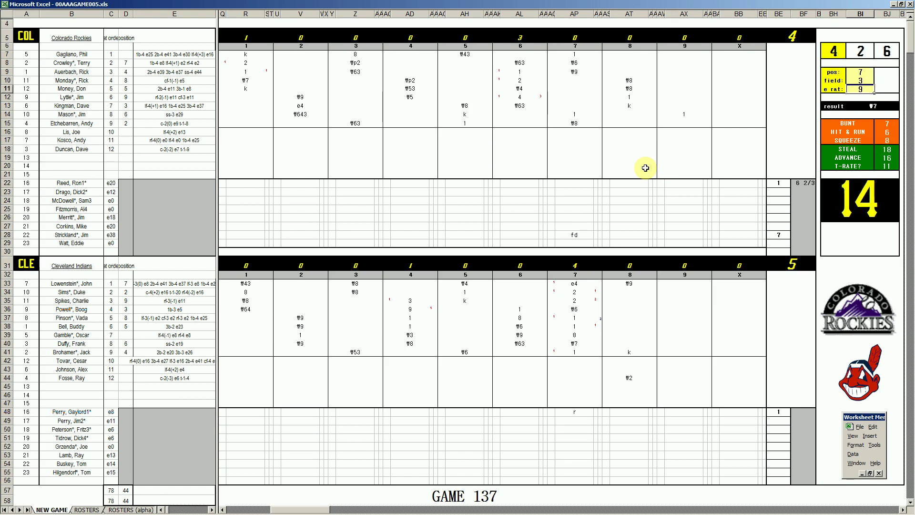
pyautogui.click(683, 140)
pyautogui.write('\\7')
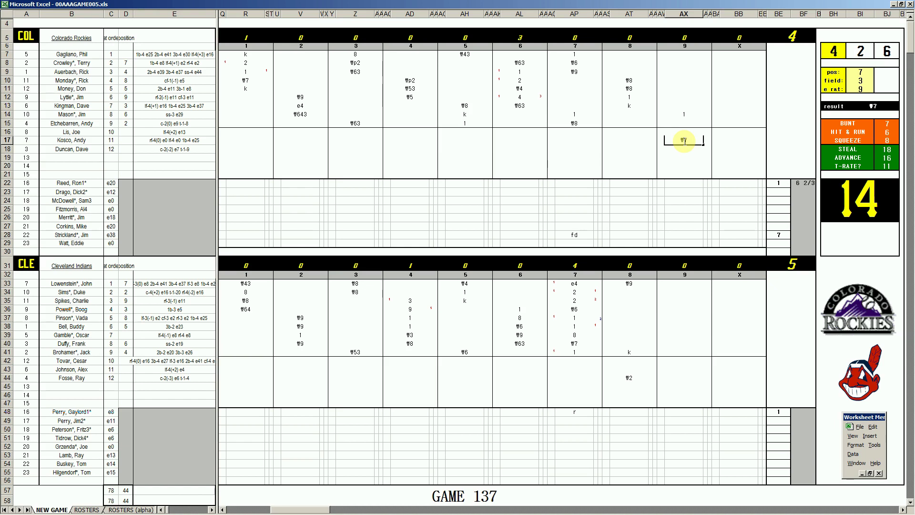
# - Enter \8 in AX16 and #5 in AX8 for the Rockies' 9th inning
pyautogui.press('Up')
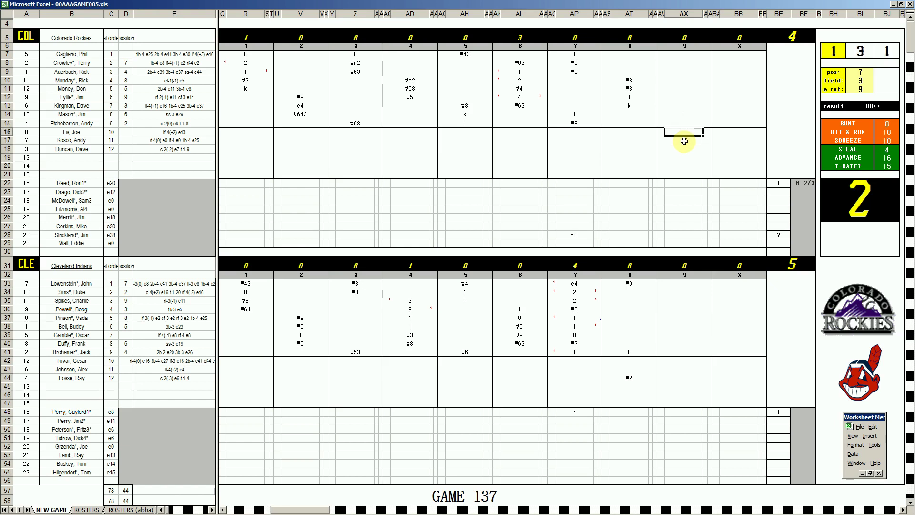
pyautogui.write('\\8')
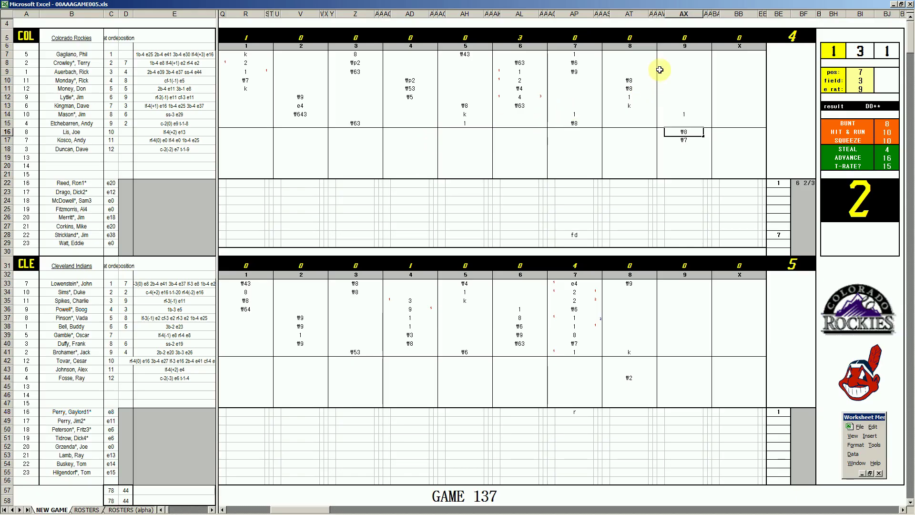
pyautogui.click(682, 62)
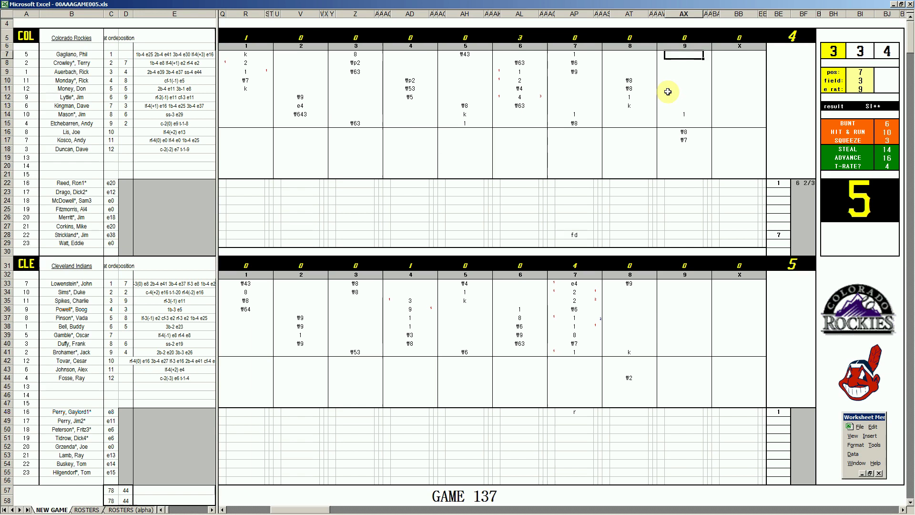
pyautogui.write('#')
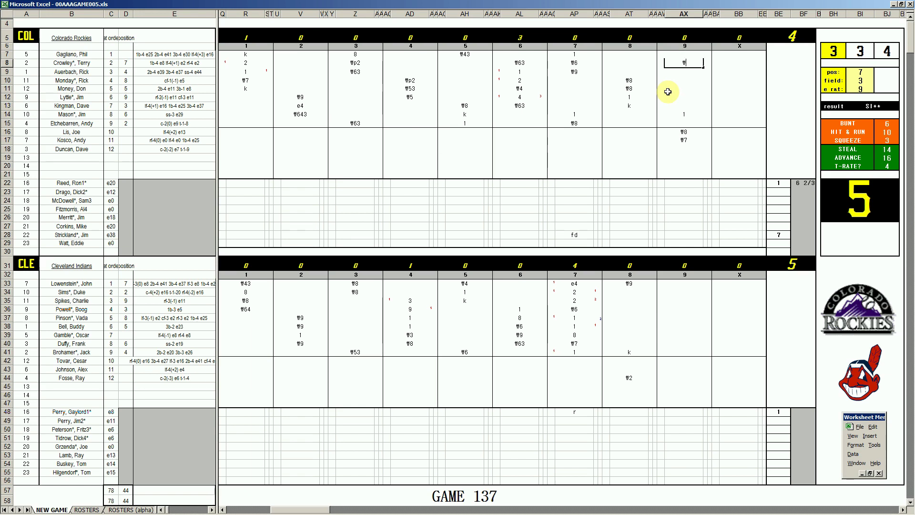
pyautogui.write('5')
# - Commit the #5 result in AX8
pyautogui.press('Return')
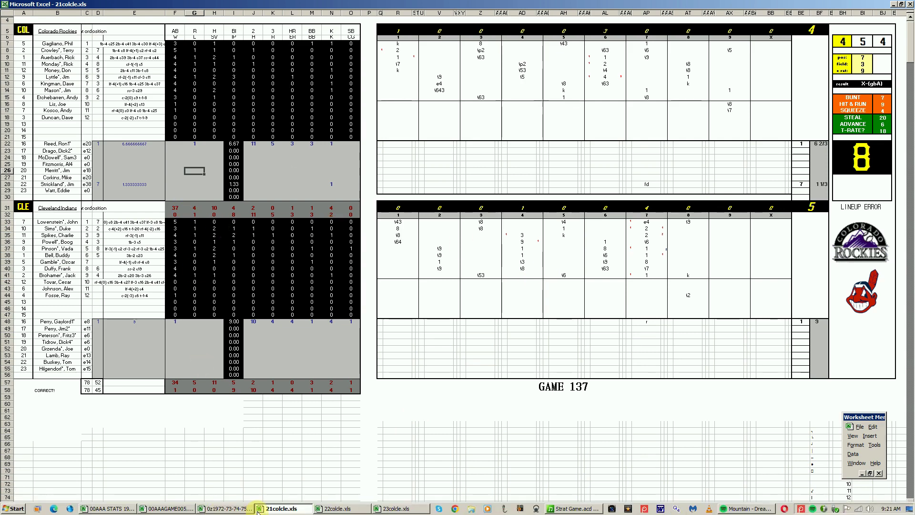
# - Close the 21colcle.xls workbook without saving changes
pyautogui.rightClick(282, 510)
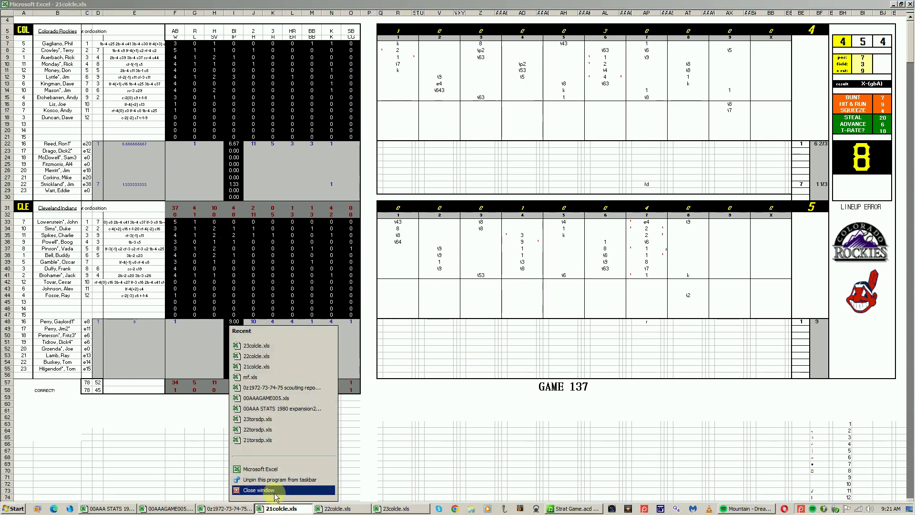
pyautogui.click(275, 495)
pyautogui.click(458, 283)
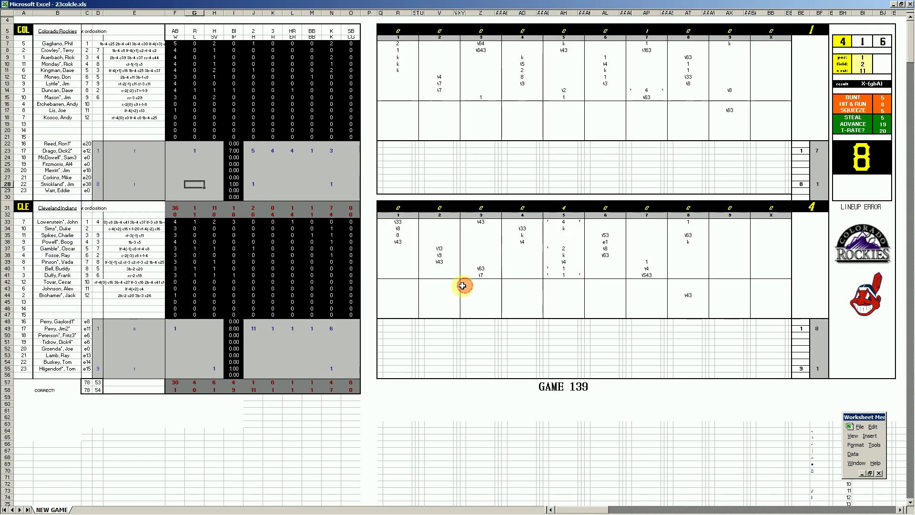
# - Bring 22colcle.xls, the Game 138 scoresheet, to the front and start closing its window
pyautogui.click(285, 509)
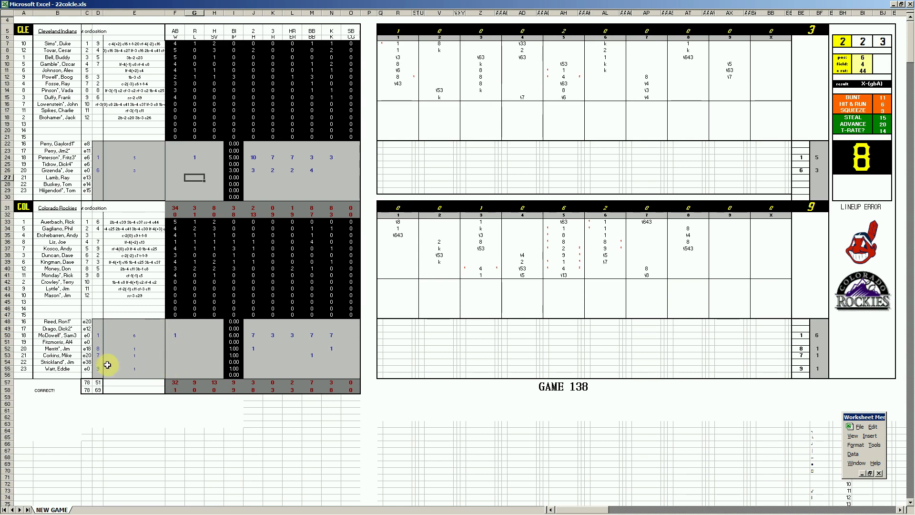
pyautogui.moveTo(225, 511)
pyautogui.rightClick(300, 509)
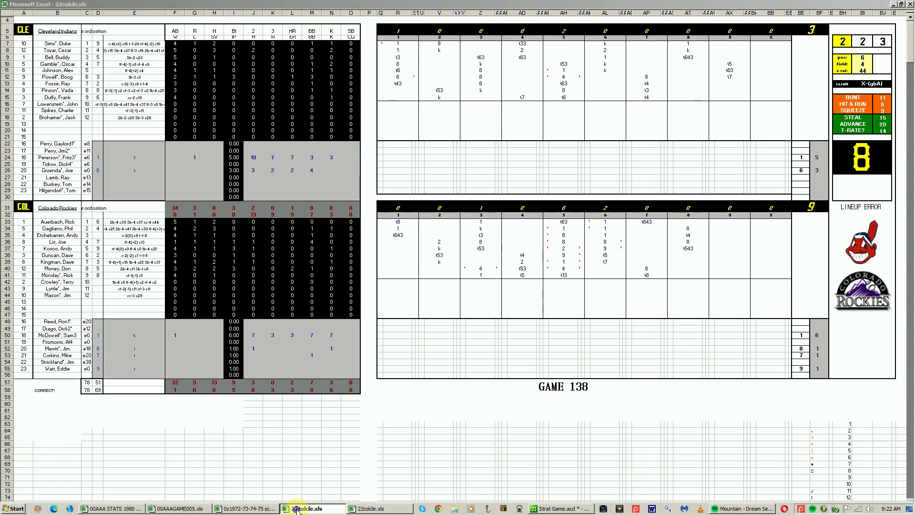
# - Close 22colcle.xls and discard its changes, leaving the Game 139 workbook 23colcle.xls in front
pyautogui.click(295, 489)
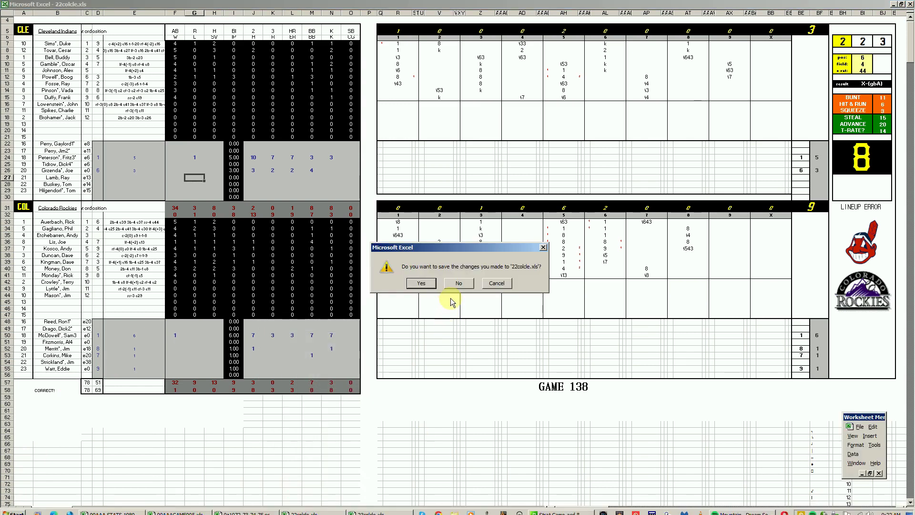
pyautogui.click(457, 285)
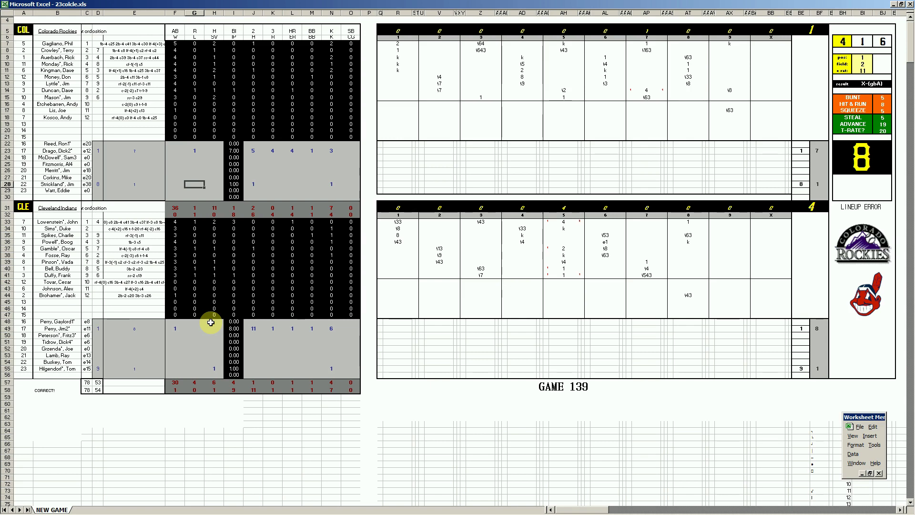
# - Enter ₩4 in AH39 and 1 in AH41 for Cleveland's fifth inning of Game 139
pyautogui.click(646, 91)
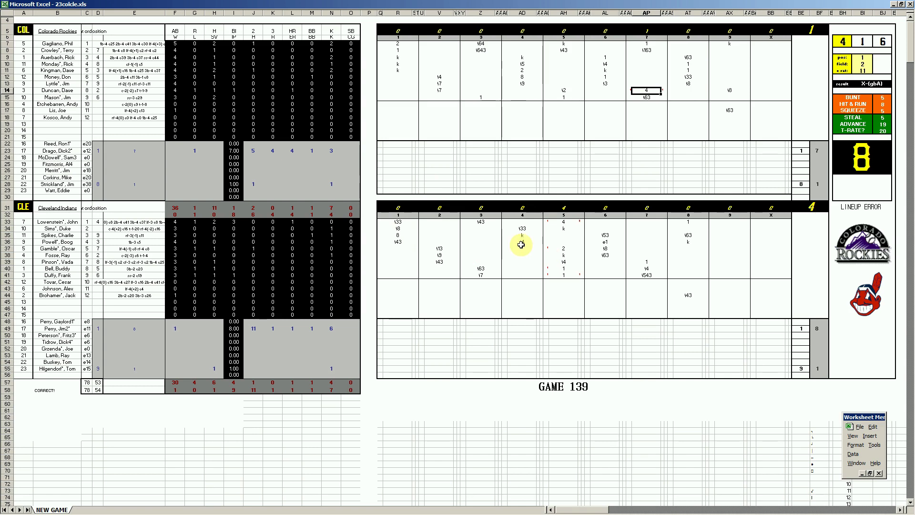
pyautogui.click(563, 249)
pyautogui.click(563, 255)
pyautogui.click(567, 262)
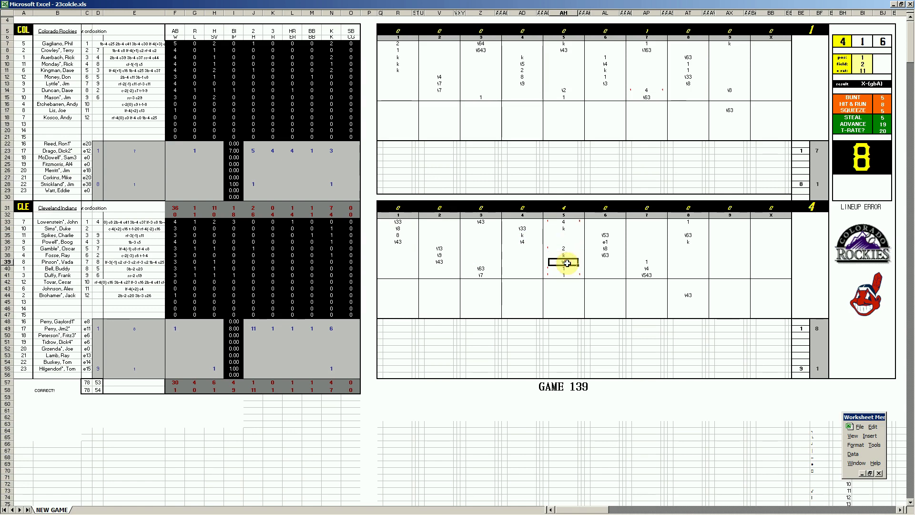
pyautogui.write('\\4')
pyautogui.press('Return')
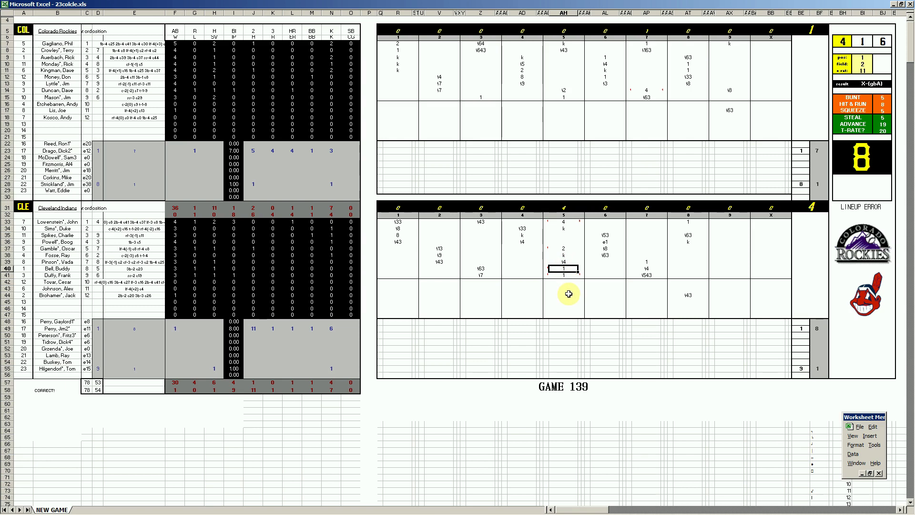
pyautogui.click(566, 275)
pyautogui.write('1')
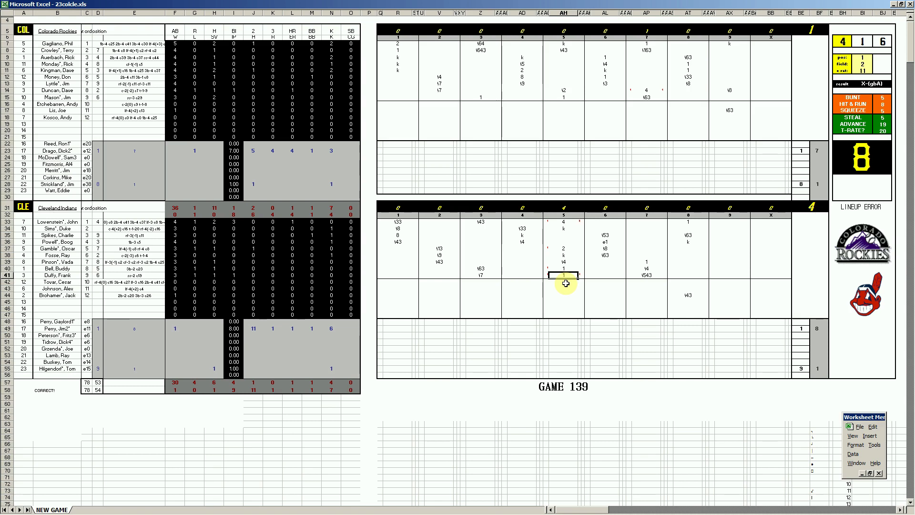
# - Mark a 'k' strikeout in inning 5 of the lower scorecard, below the 4 in row 33
pyautogui.click(562, 222)
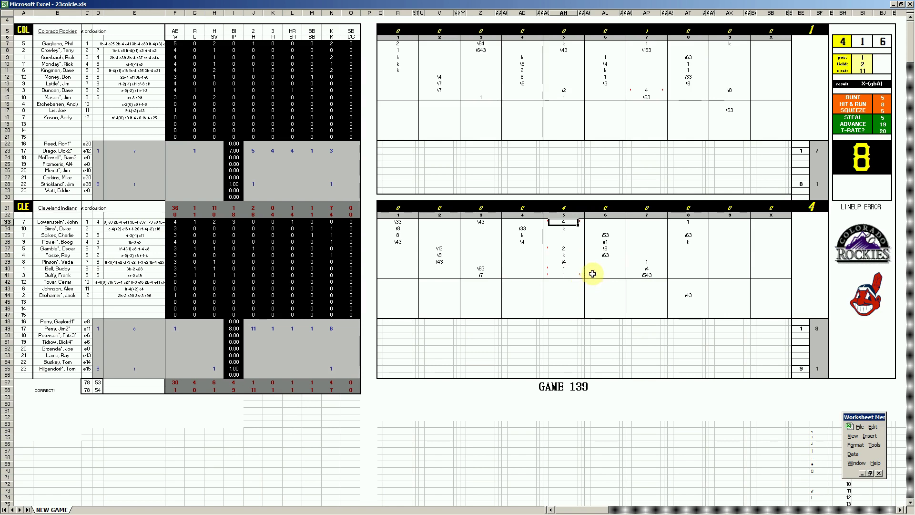
pyautogui.click(566, 221)
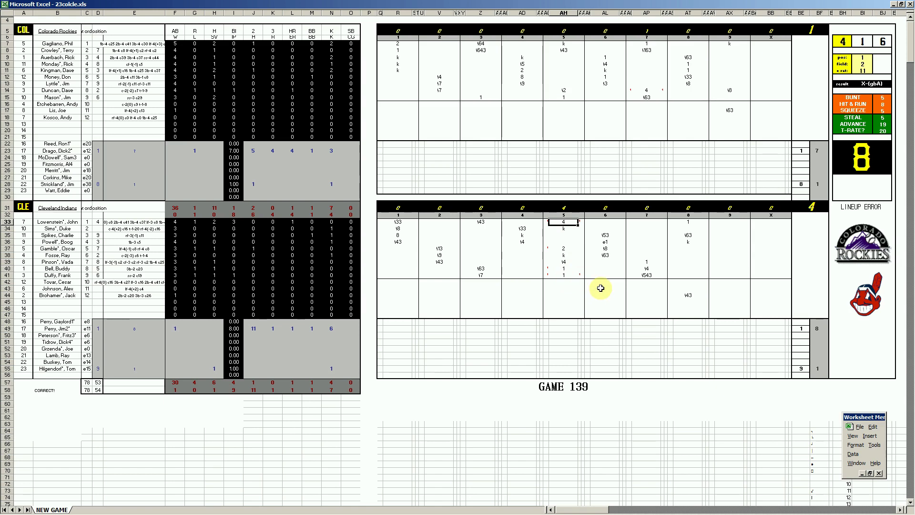